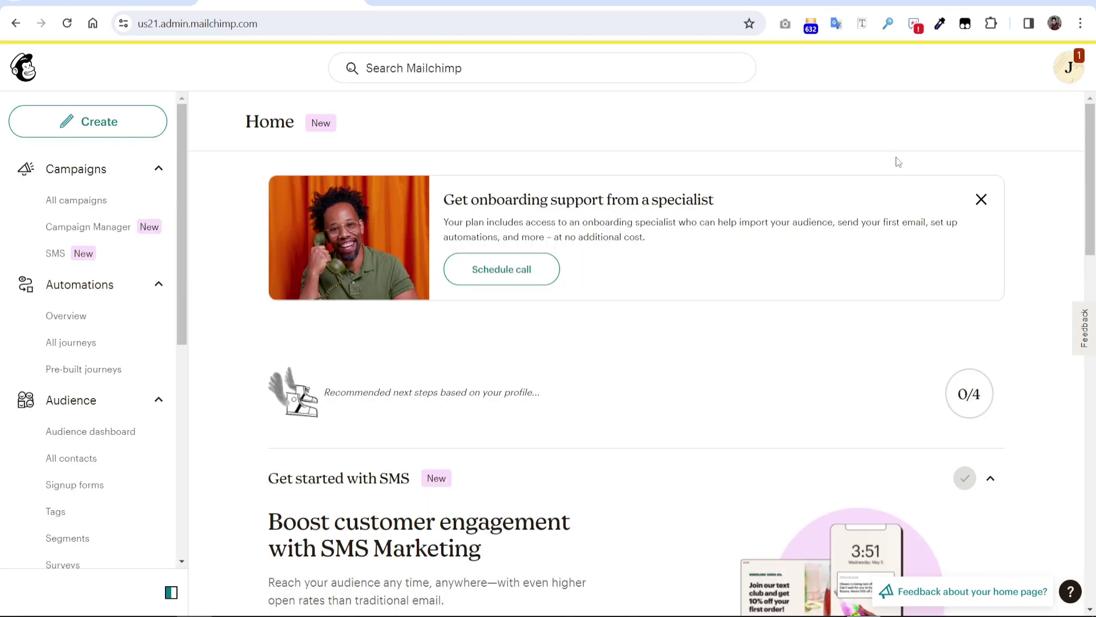
# Step: From the avatar menu, go to Account > Domains and scroll to the Email Domains list
pyautogui.click(1069, 68)
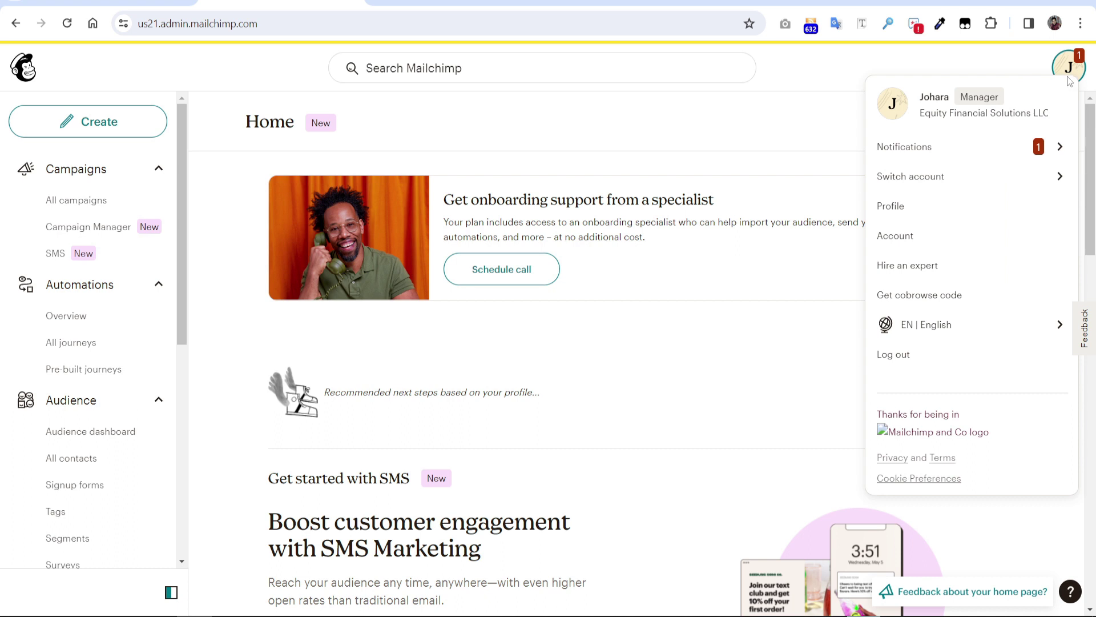
pyautogui.click(912, 240)
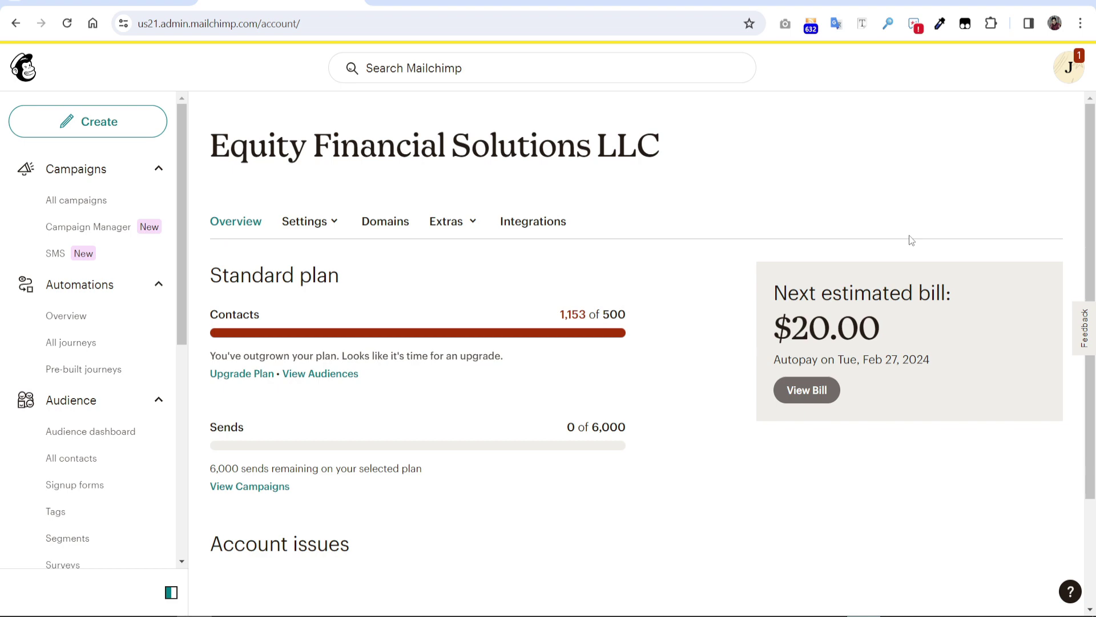
pyautogui.click(392, 229)
pyautogui.scroll(-3, 791, 288)
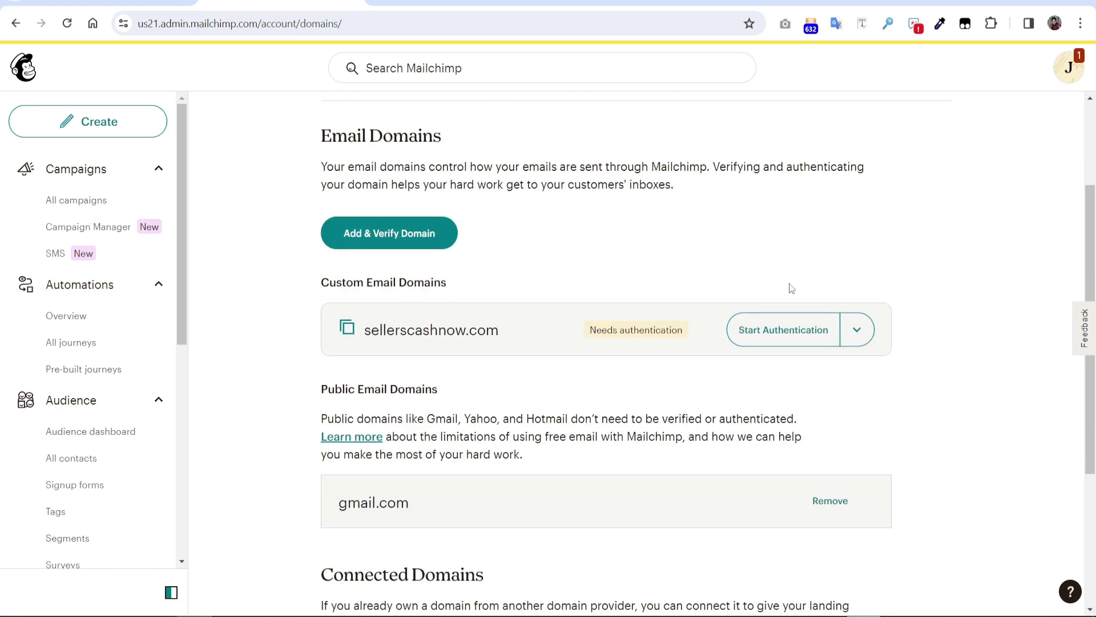
# Step: Start authentication for sellerscashnow.com and select GoDaddy as the domain provider
pyautogui.click(776, 339)
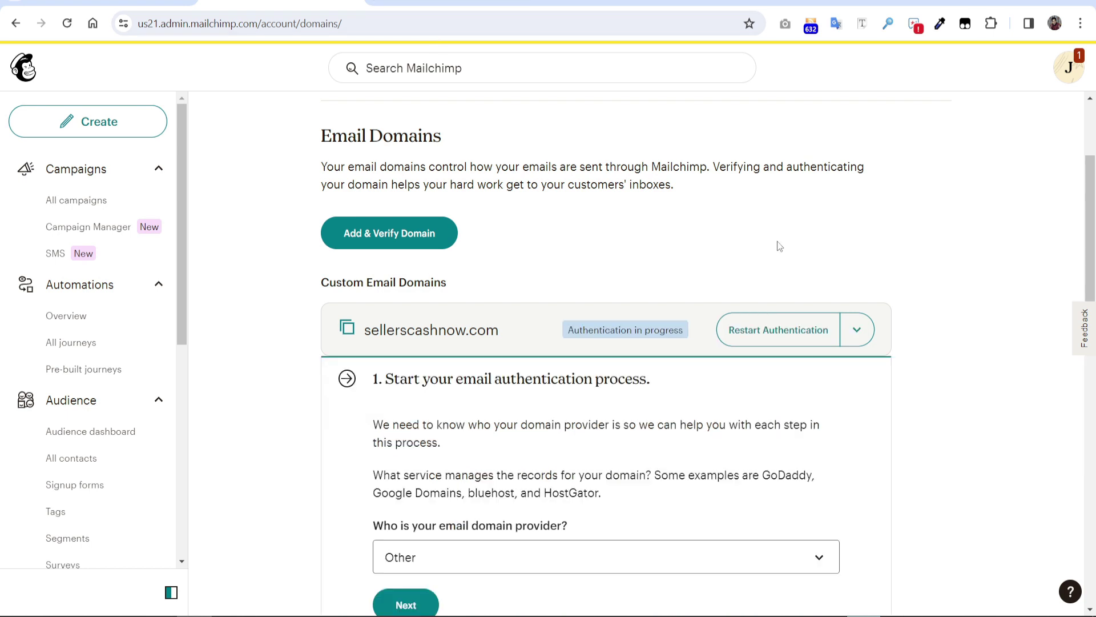
pyautogui.scroll(-3, 779, 246)
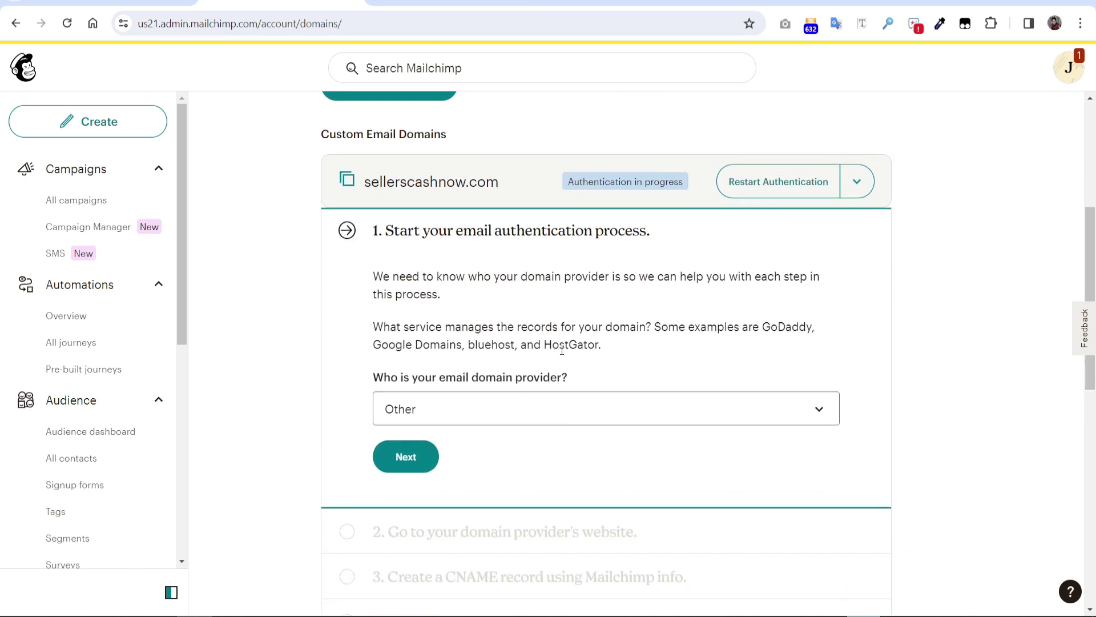
pyautogui.click(541, 409)
pyautogui.scroll(-1, 514, 300)
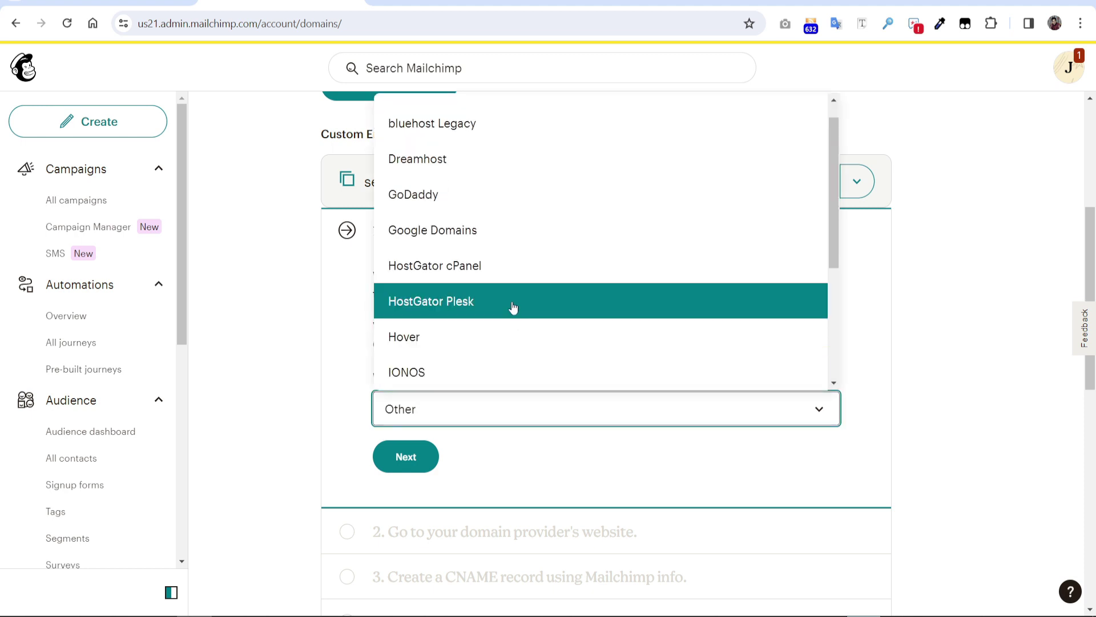
pyautogui.click(510, 210)
pyautogui.click(428, 460)
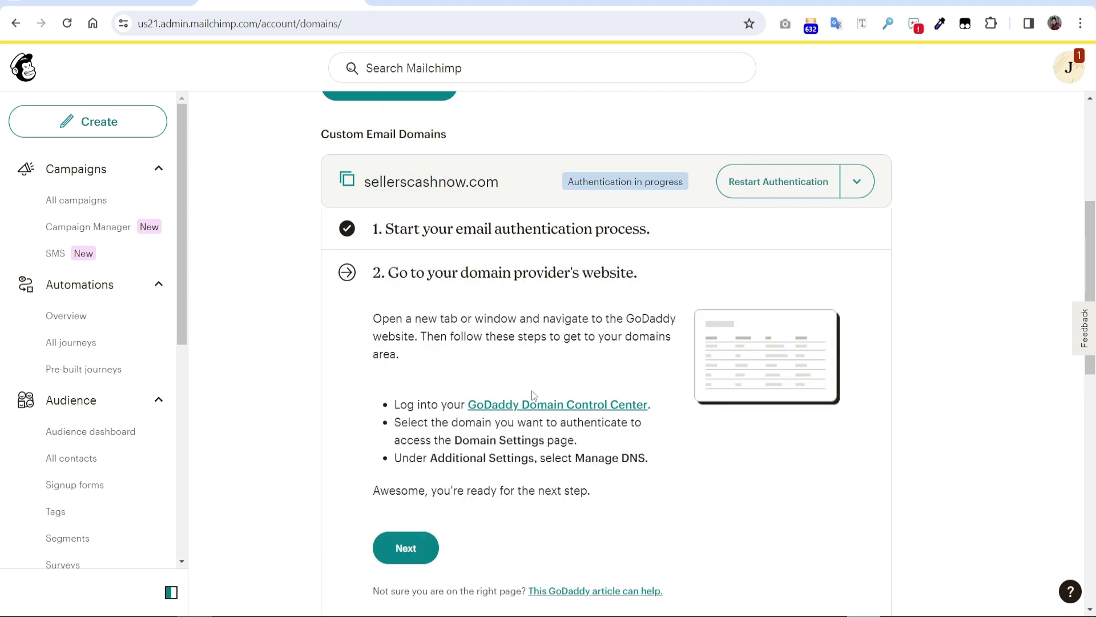
# Step: Open GoDaddy's Domain Control Center in a new tab, then come back to Mailchimp's instructions
pyautogui.scroll(-1, 532, 395)
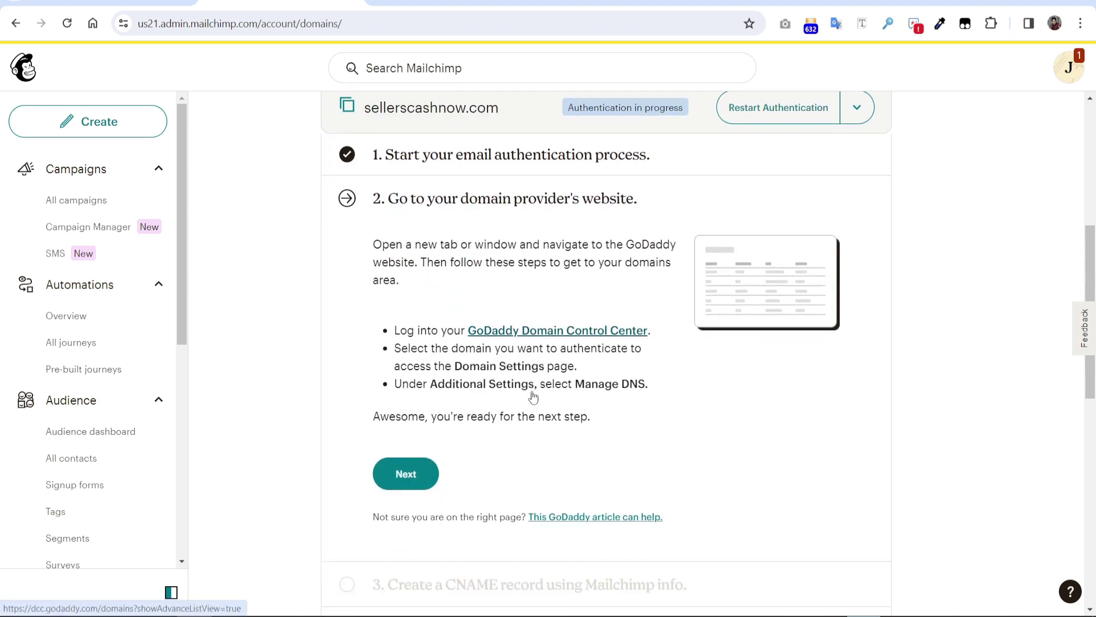
pyautogui.click(523, 336)
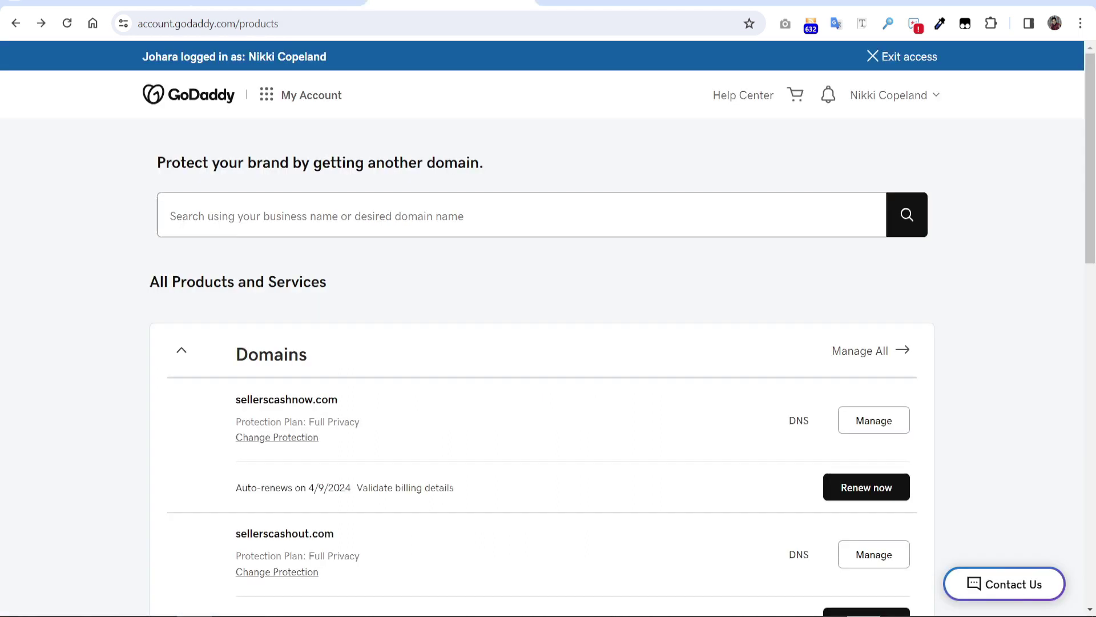
pyautogui.scroll(-1, 477, 234)
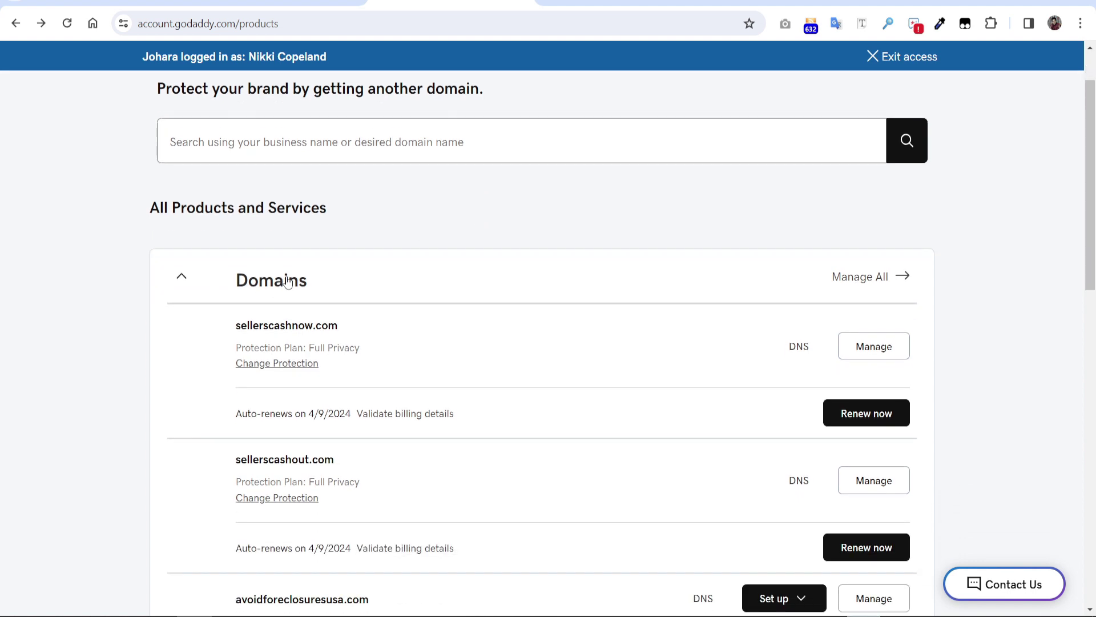
pyautogui.click(280, 4)
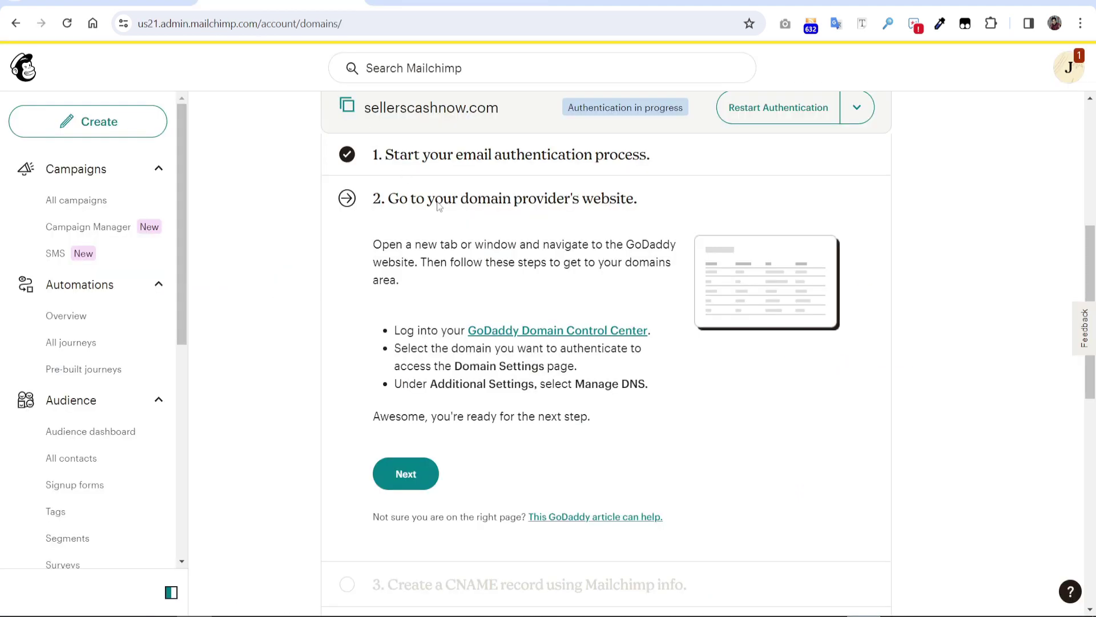
pyautogui.scroll(-1, 432, 388)
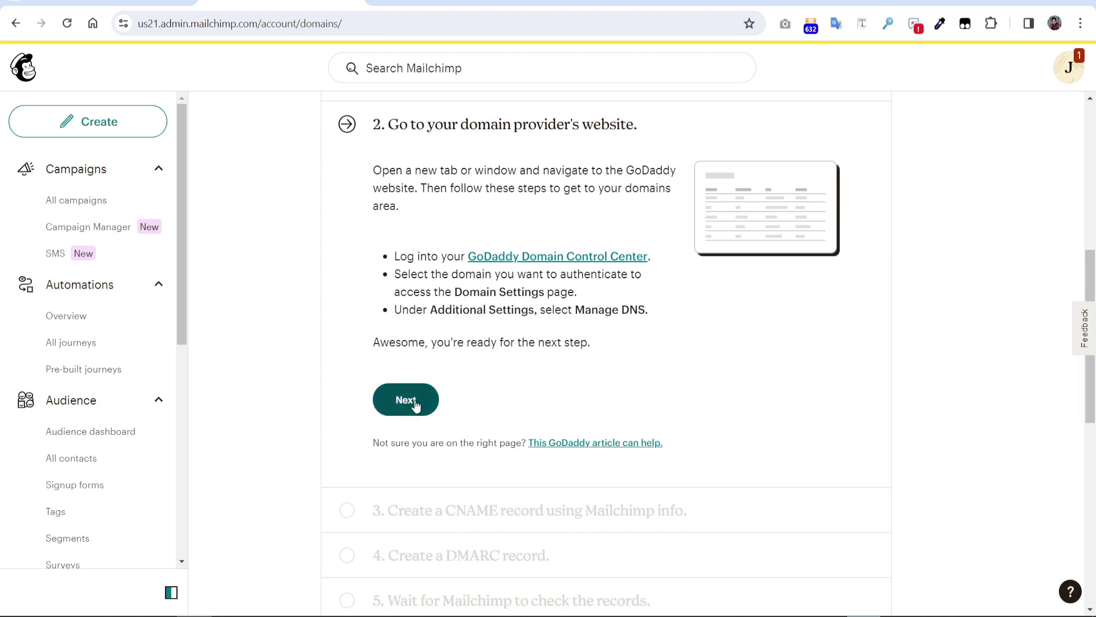
# Step: Advance to the CNAME step and copy CNAME 1's Host value, k2._domainkey
pyautogui.click(413, 401)
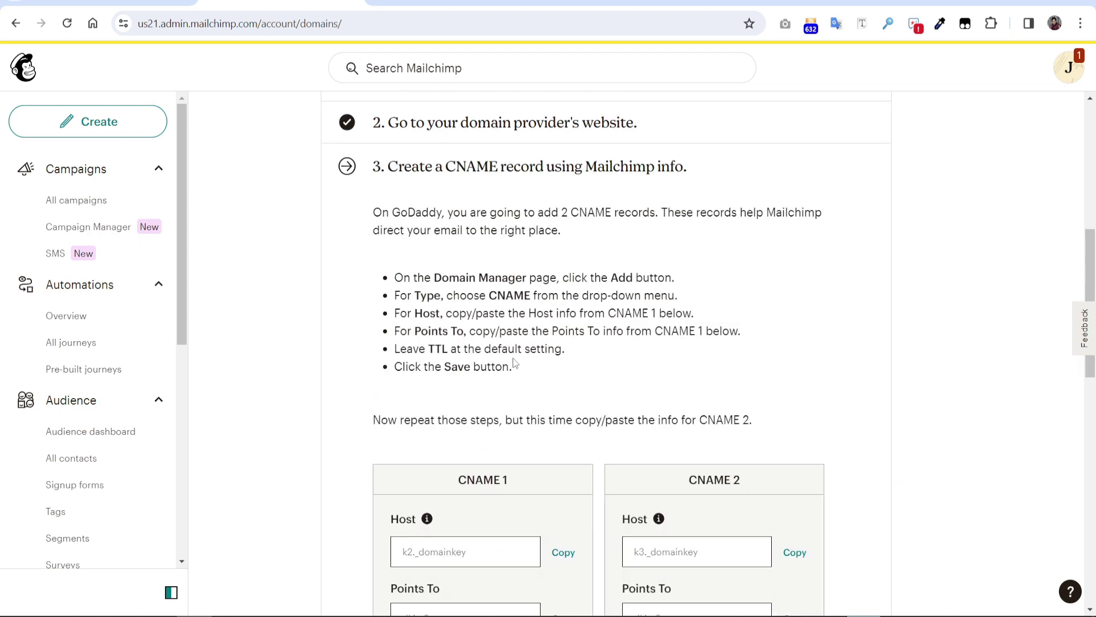
pyautogui.scroll(-1, 695, 297)
pyautogui.scroll(1, 902, 292)
pyautogui.scroll(-3, 530, 258)
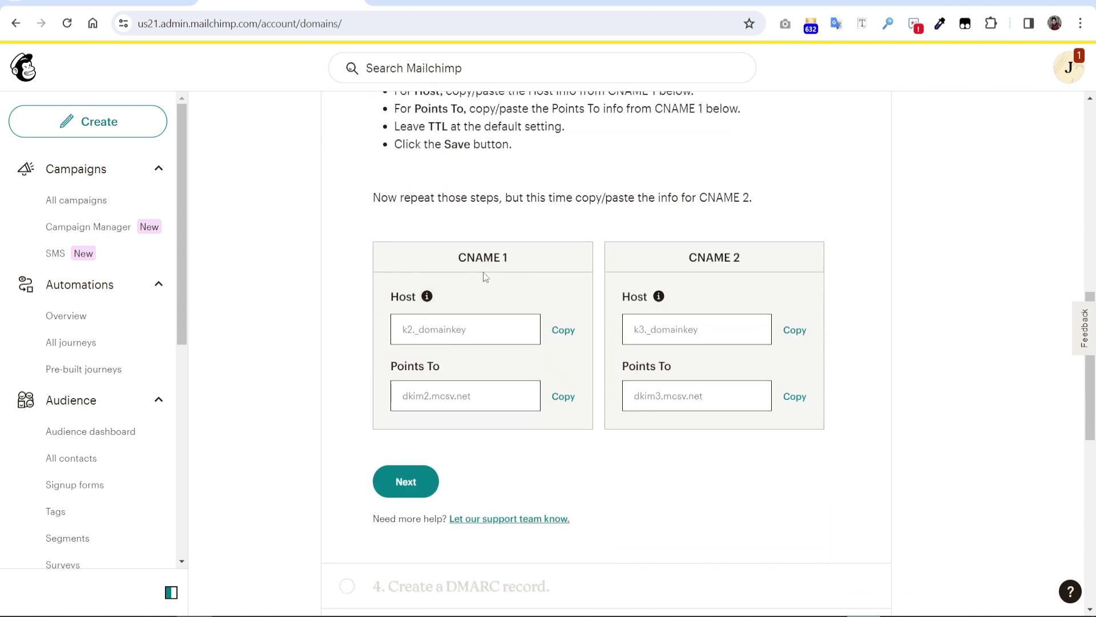
pyautogui.click(563, 330)
# Step: In GoDaddy's Domains list, open DNS Management for sellerscashnow.com
pyautogui.click(451, 5)
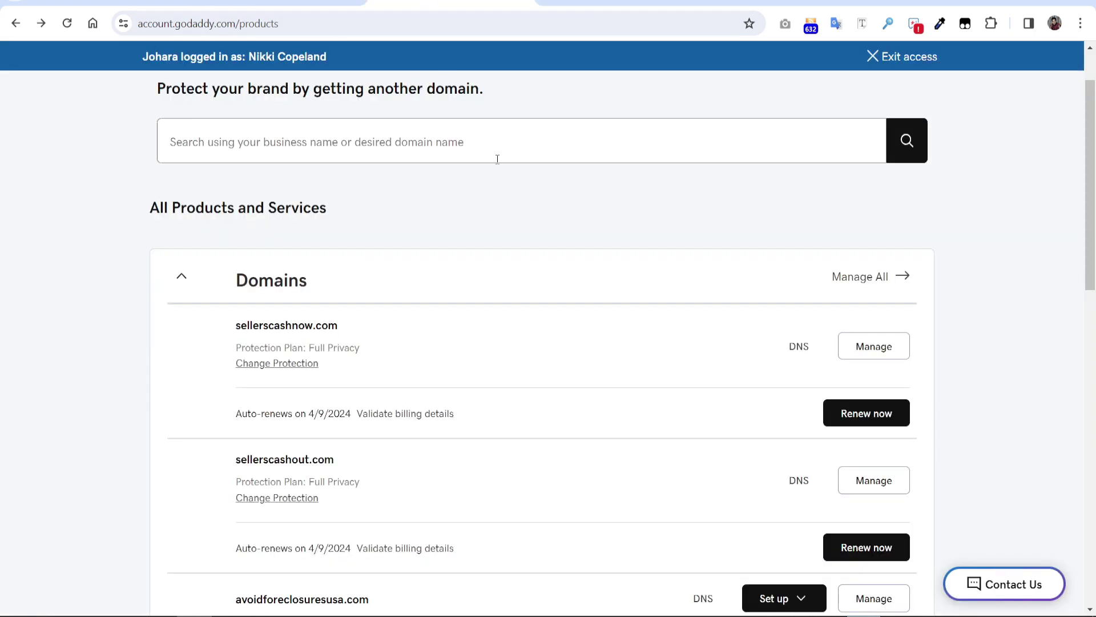
pyautogui.scroll(-1, 505, 202)
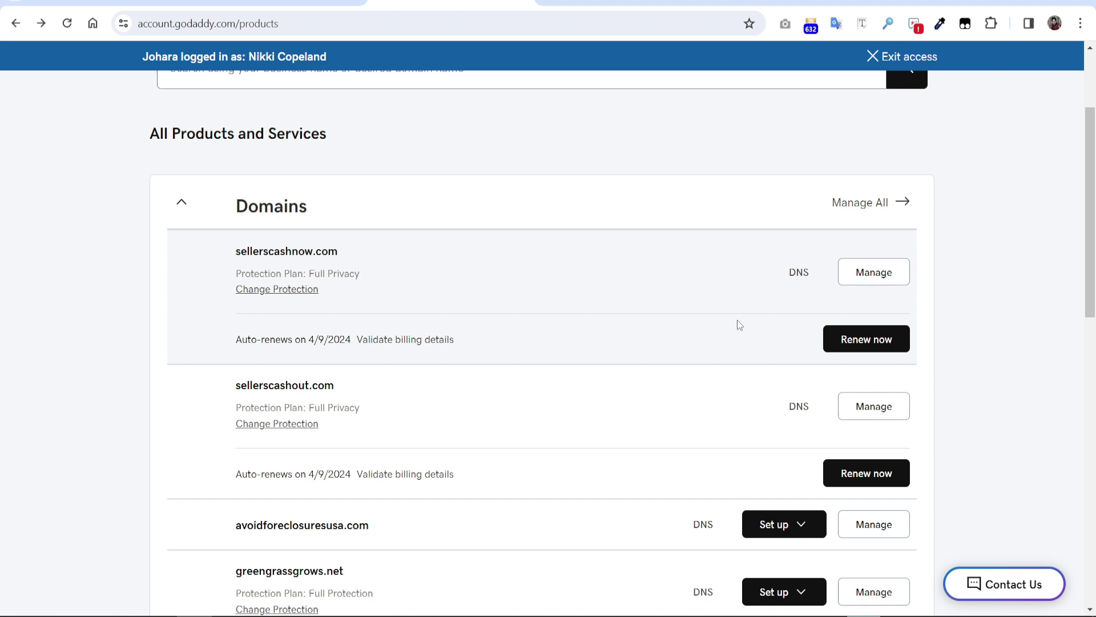
pyautogui.click(799, 278)
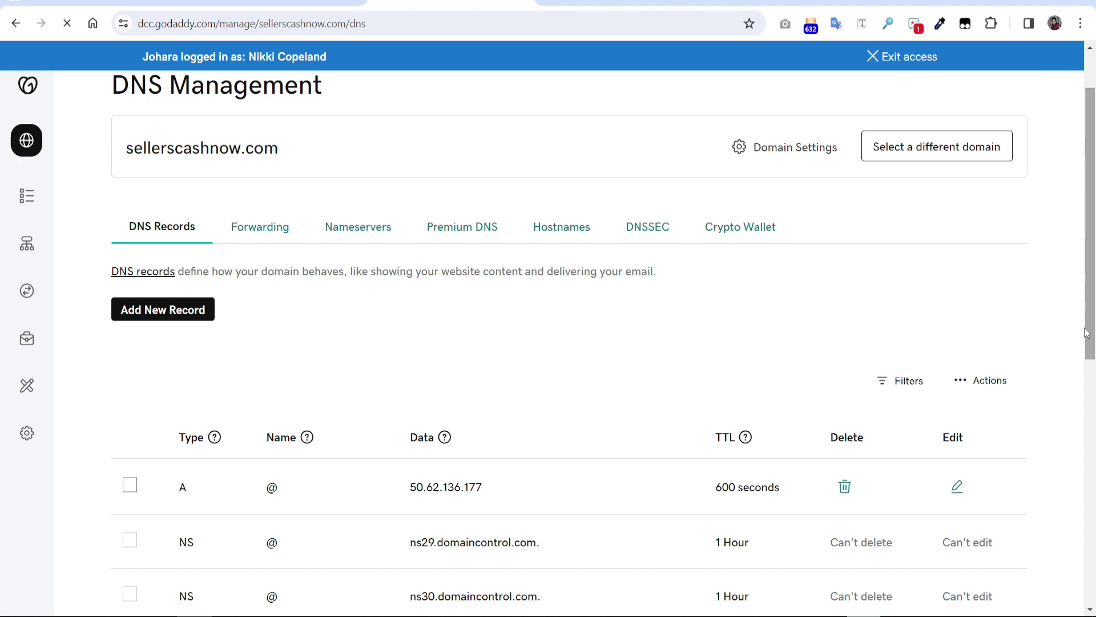
pyautogui.scroll(-1, 1000, 324)
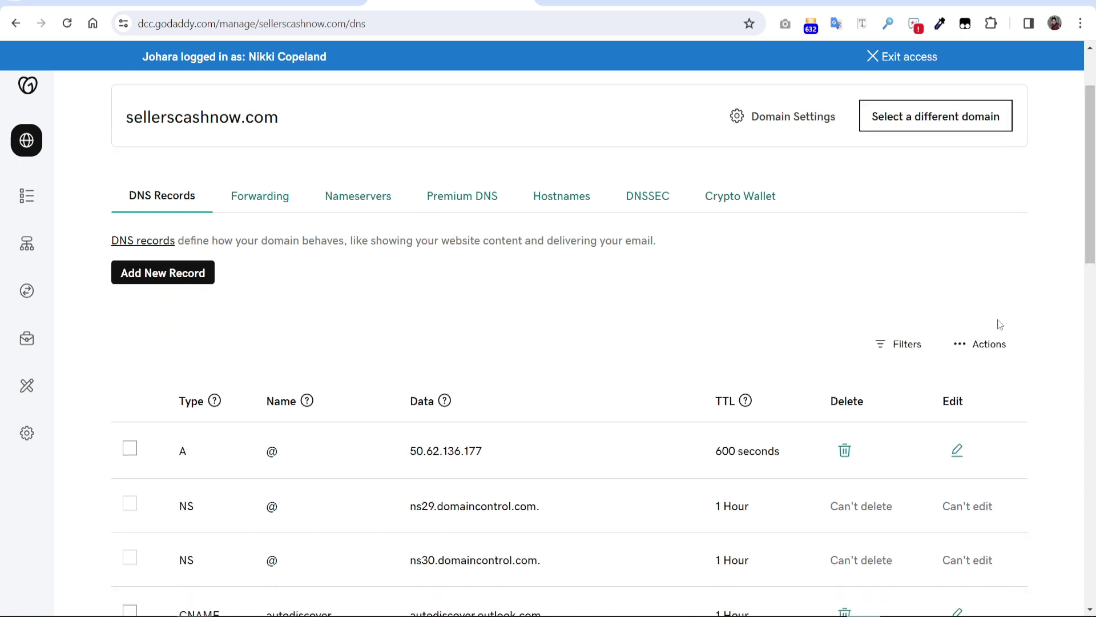
pyautogui.scroll(-2, 1000, 324)
pyautogui.scroll(3, 1000, 324)
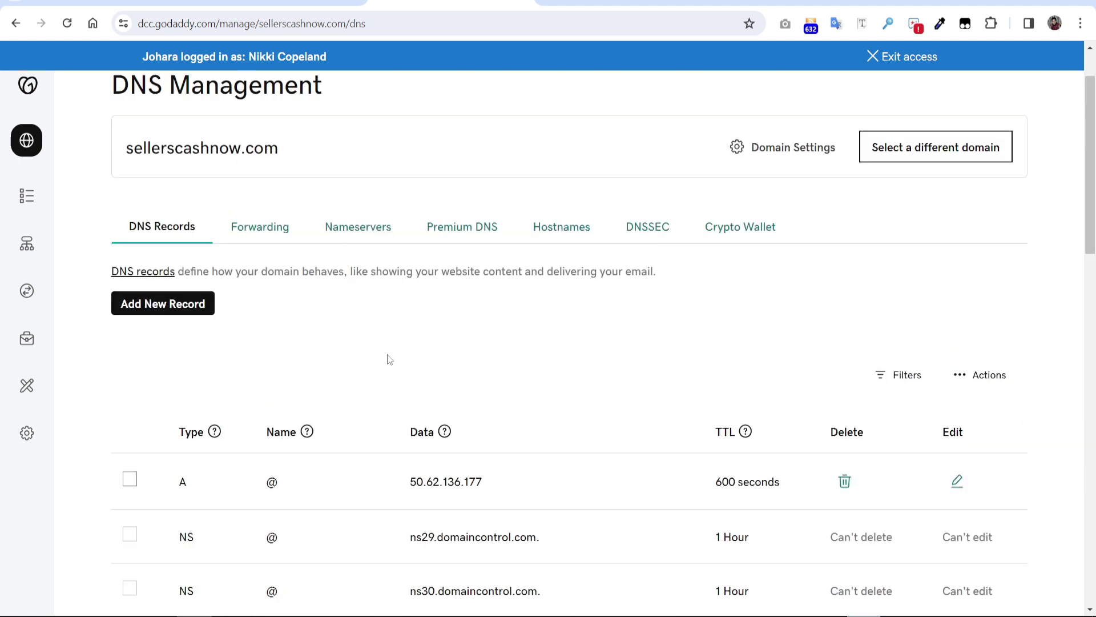
# Step: Add a new CNAME record in GoDaddy named k2._domainkey
pyautogui.click(157, 317)
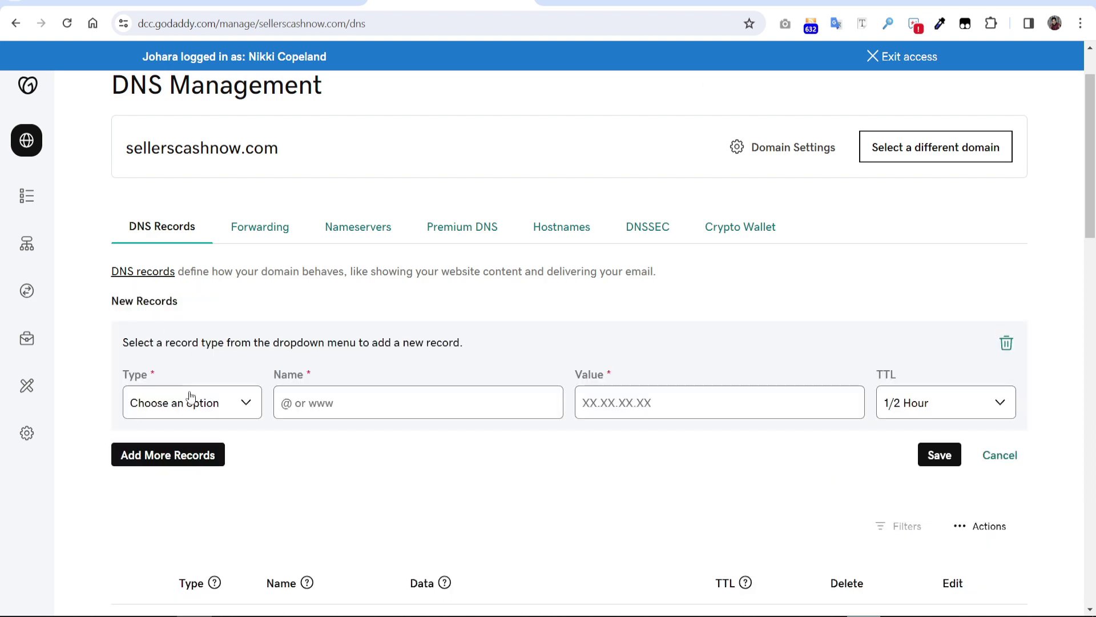
pyautogui.click(164, 405)
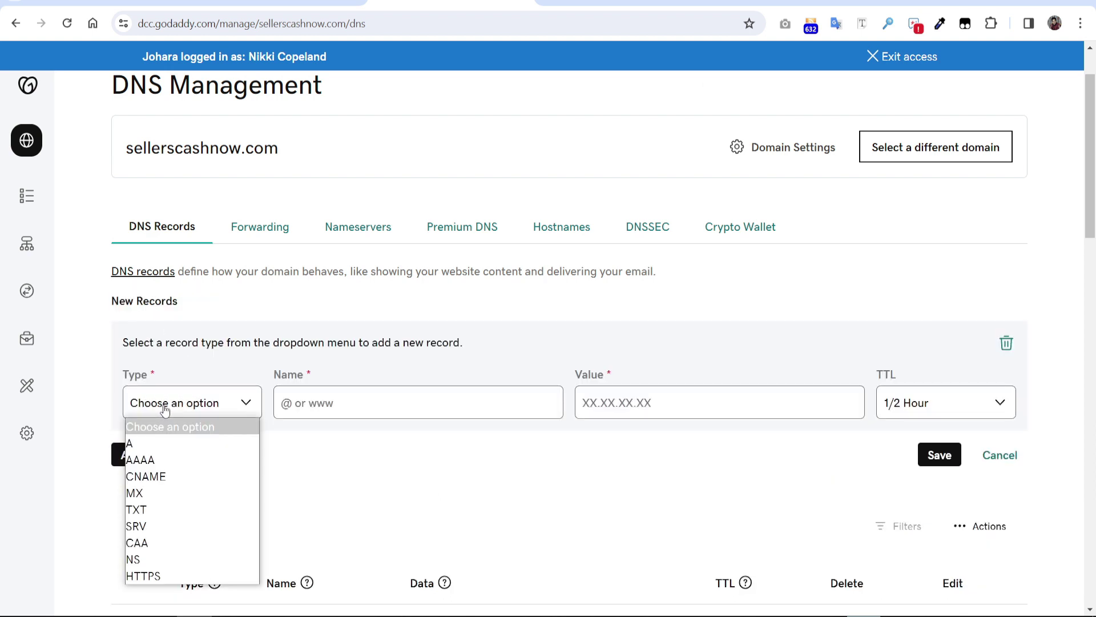
pyautogui.click(168, 476)
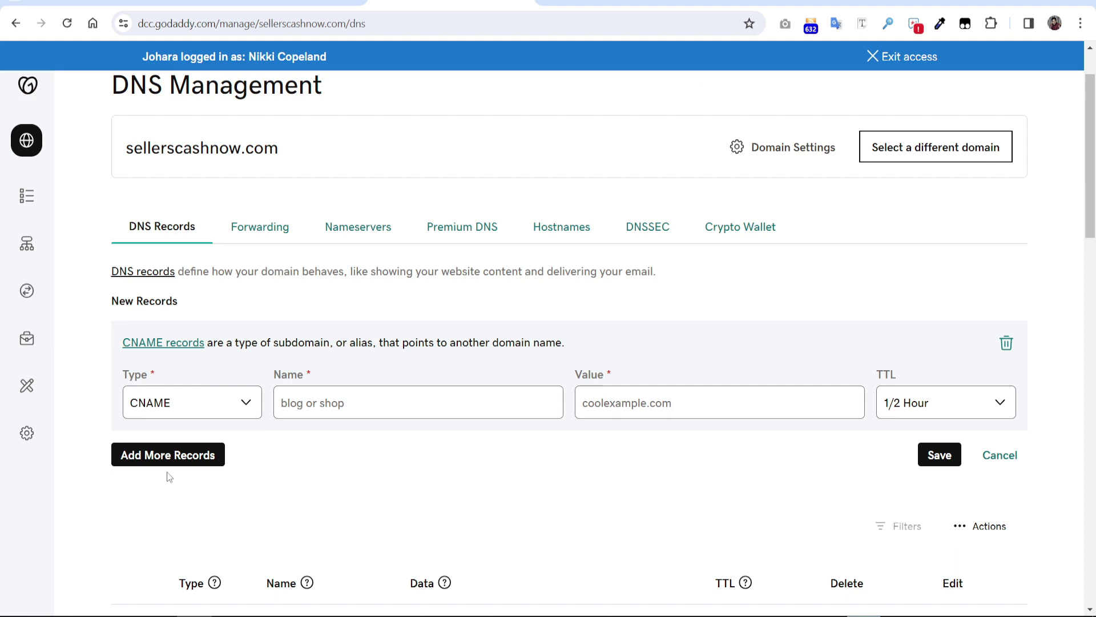
pyautogui.click(352, 402)
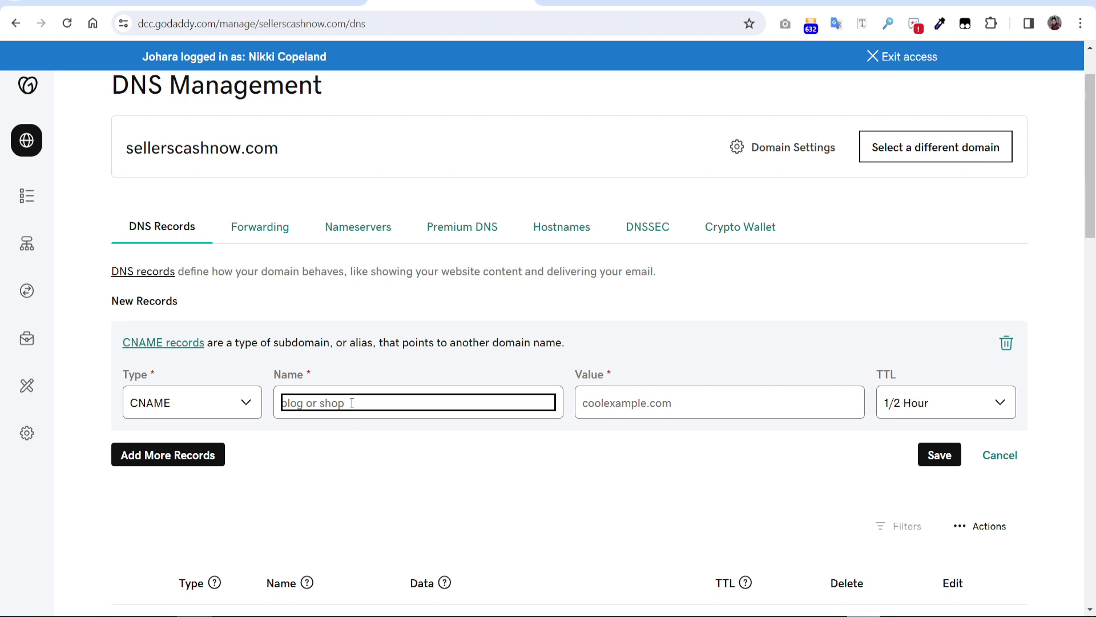
pyautogui.hotkey('ctrl', 'v')
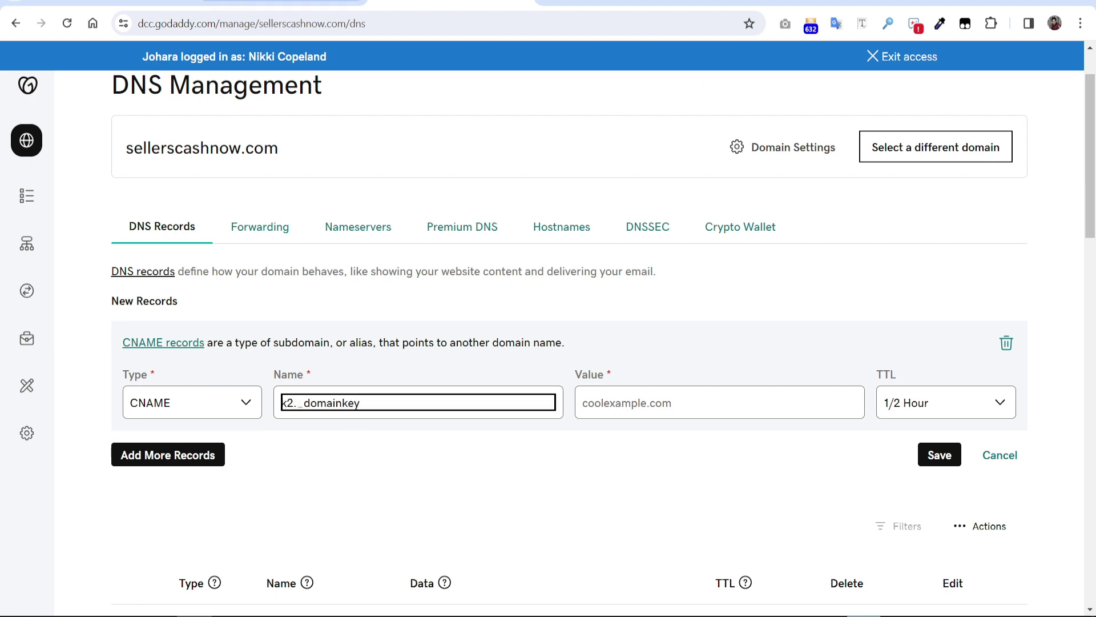
# Step: Copy dkim2.mcsv.net from Mailchimp into the record's value, then save and confirm it
pyautogui.hotkey('ctrl', 'shift', 'Tab')
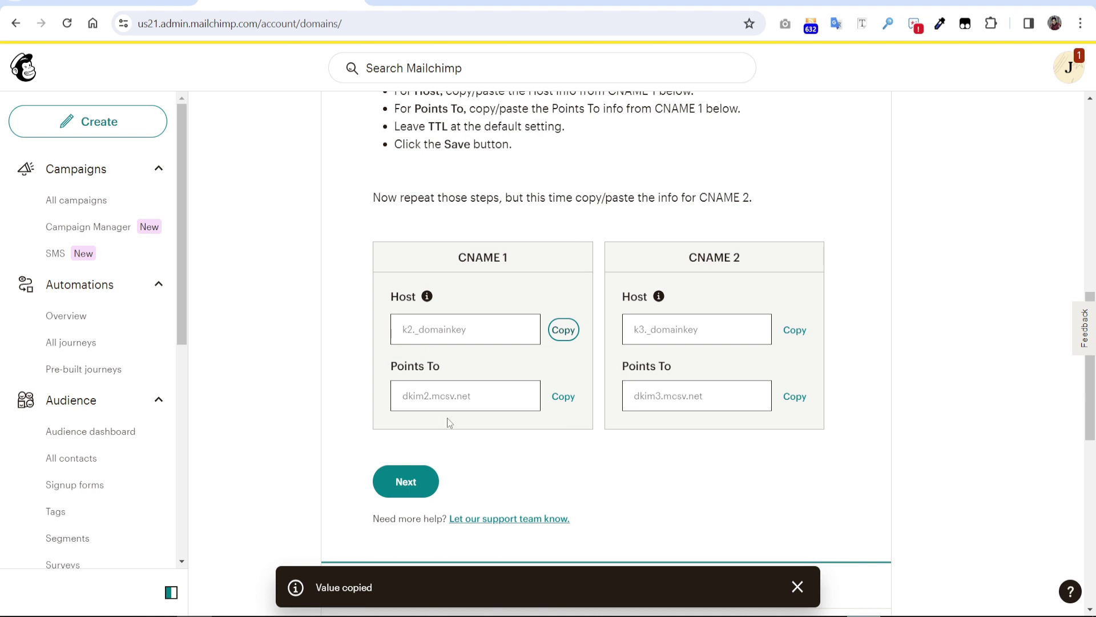
pyautogui.click(564, 397)
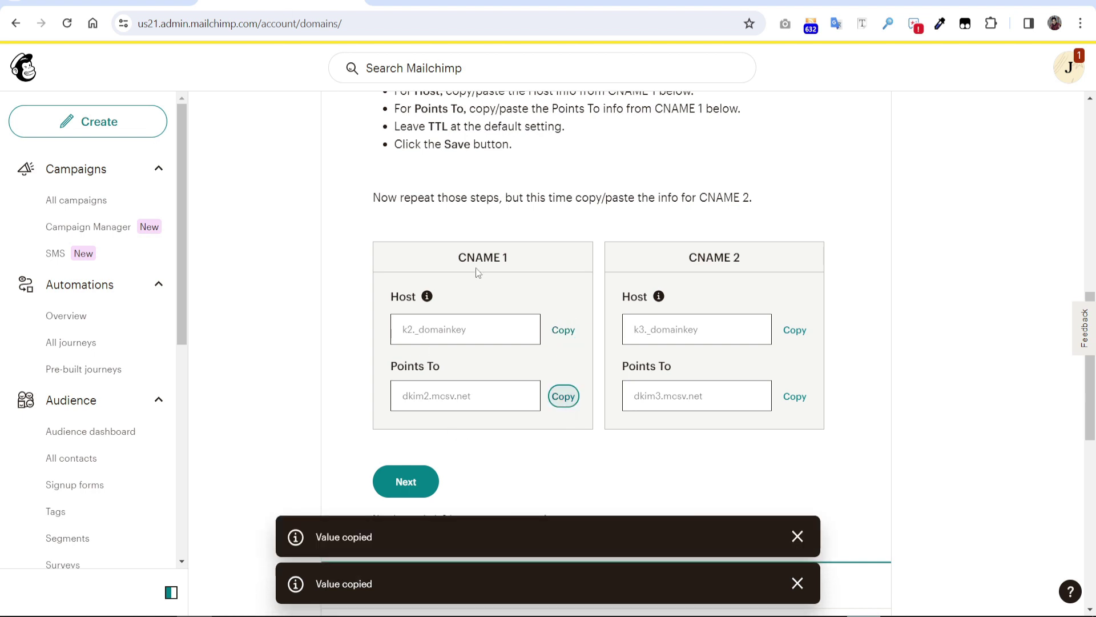
pyautogui.click(429, 2)
pyautogui.click(653, 406)
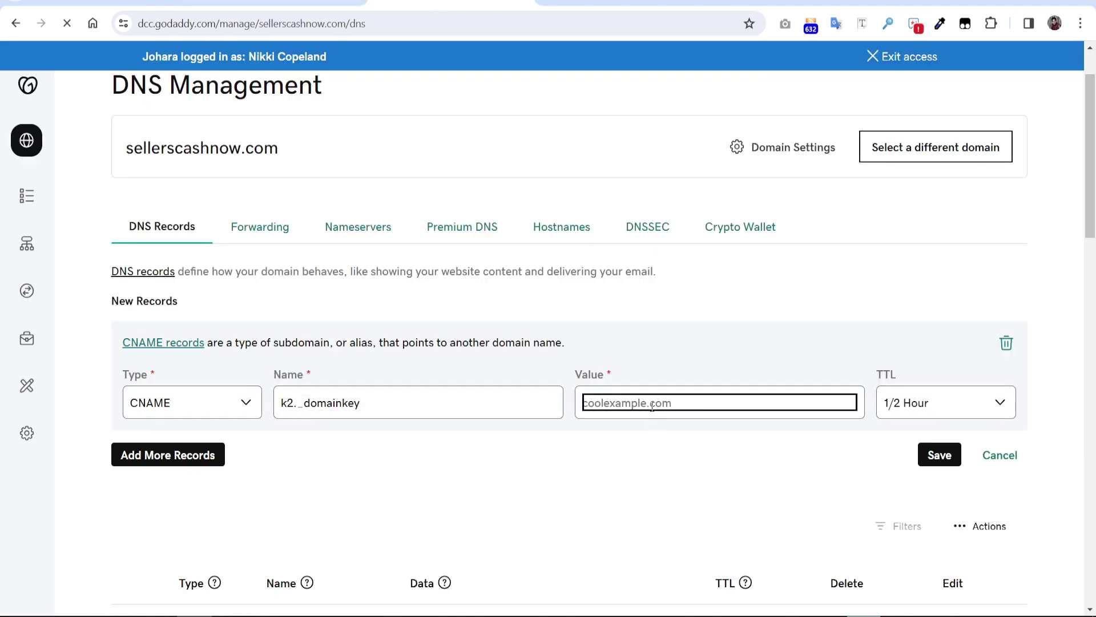
pyautogui.hotkey('ctrl', 'v')
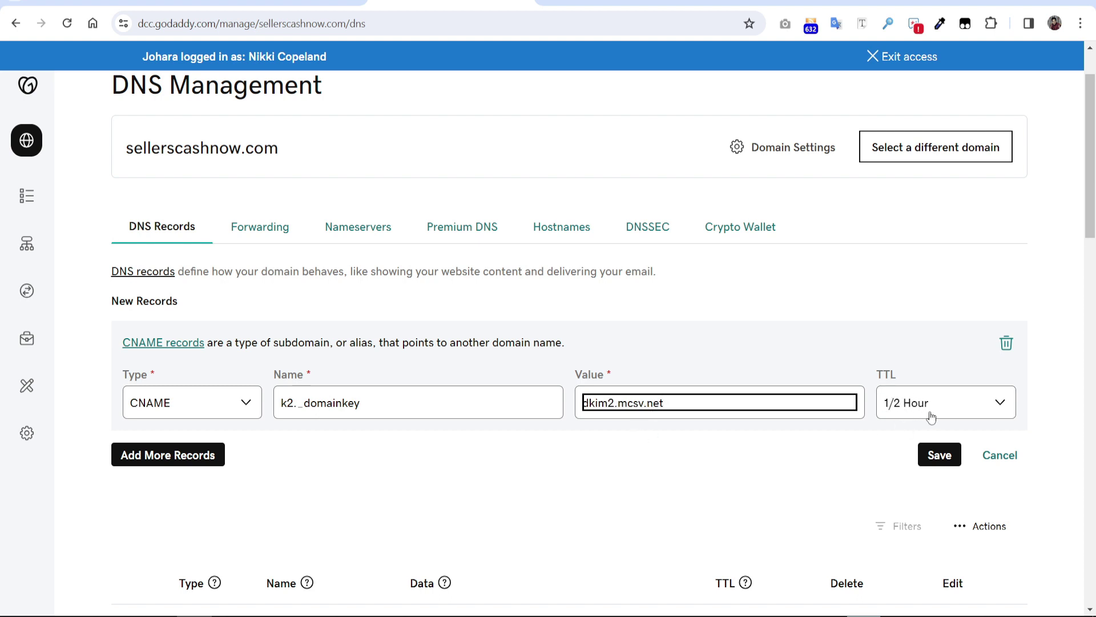
pyautogui.click(936, 461)
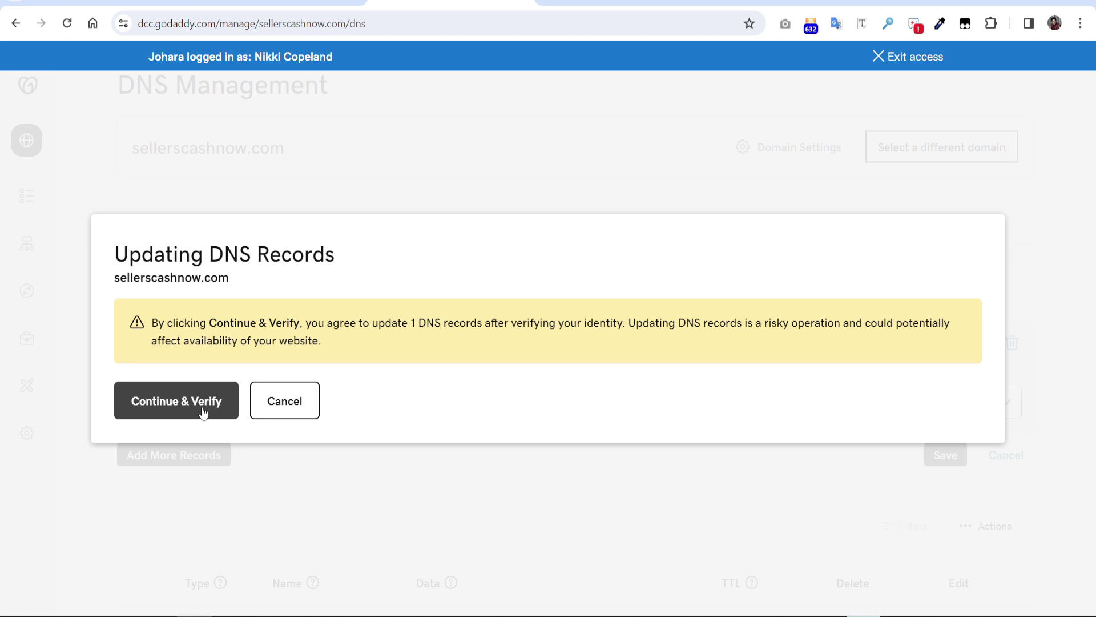
pyautogui.click(202, 413)
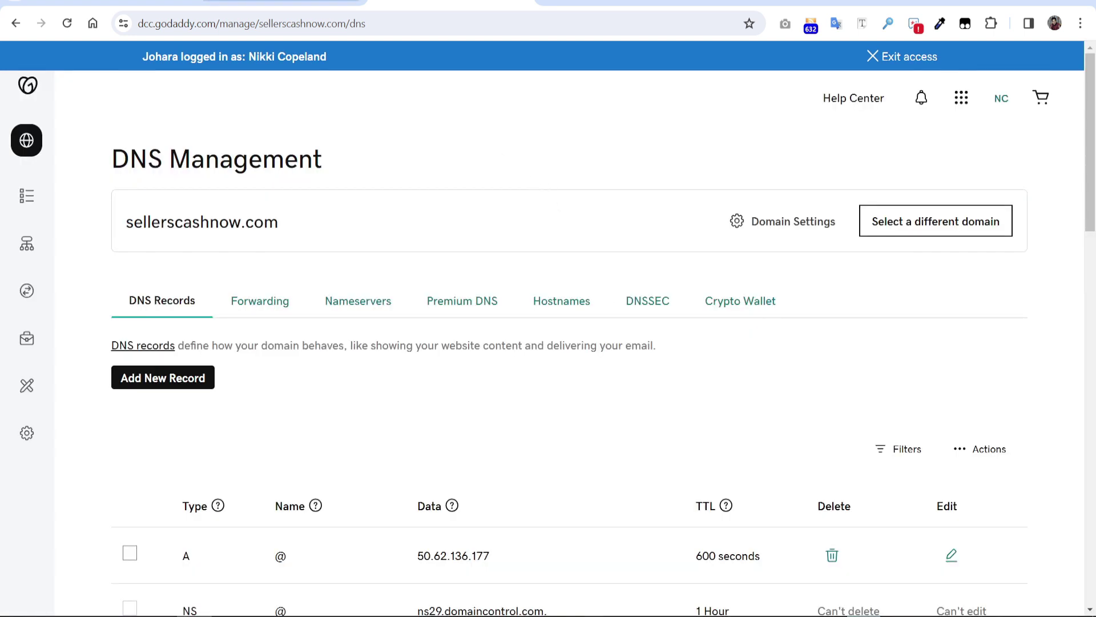
# Step: Copy CNAME 2's host from Mailchimp and add a new GoDaddy CNAME record named k3._domainkey
pyautogui.click(280, 2)
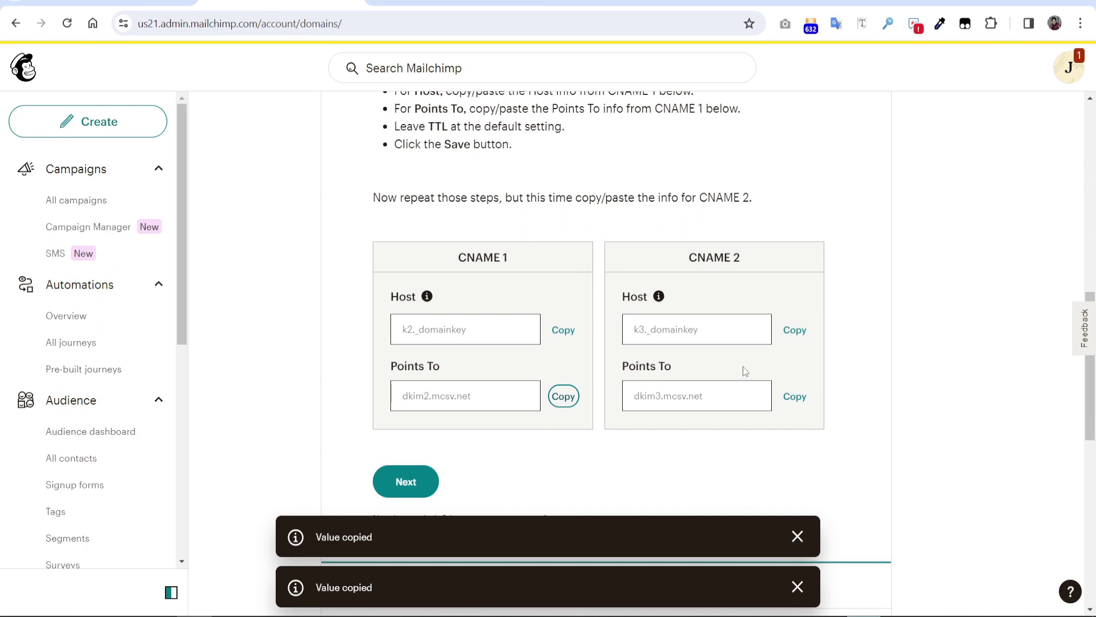
pyautogui.click(799, 334)
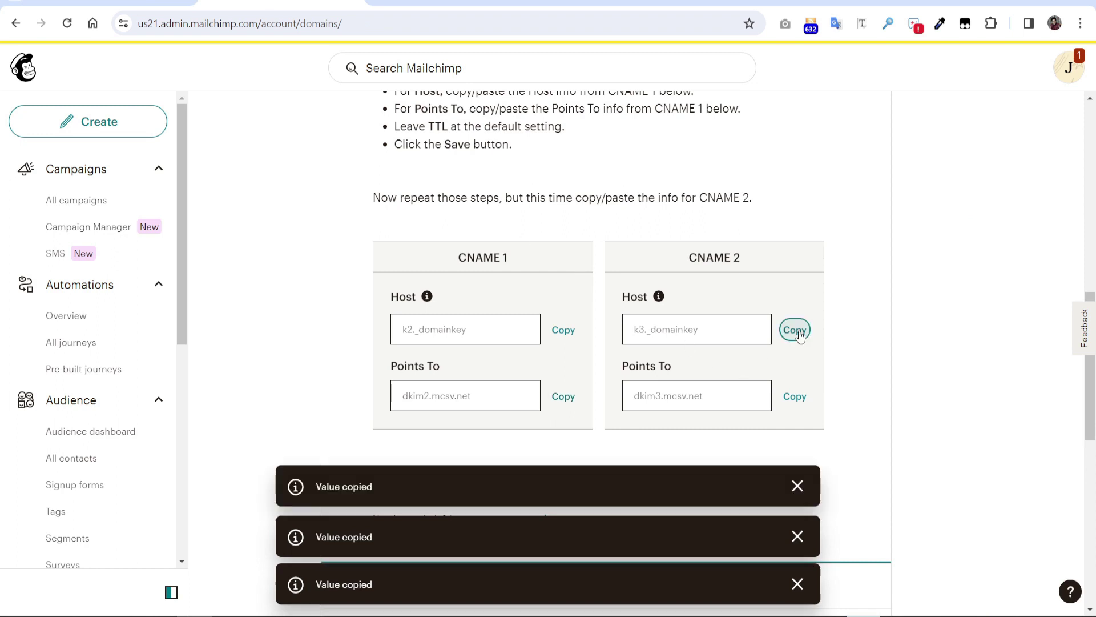
pyautogui.click(451, 3)
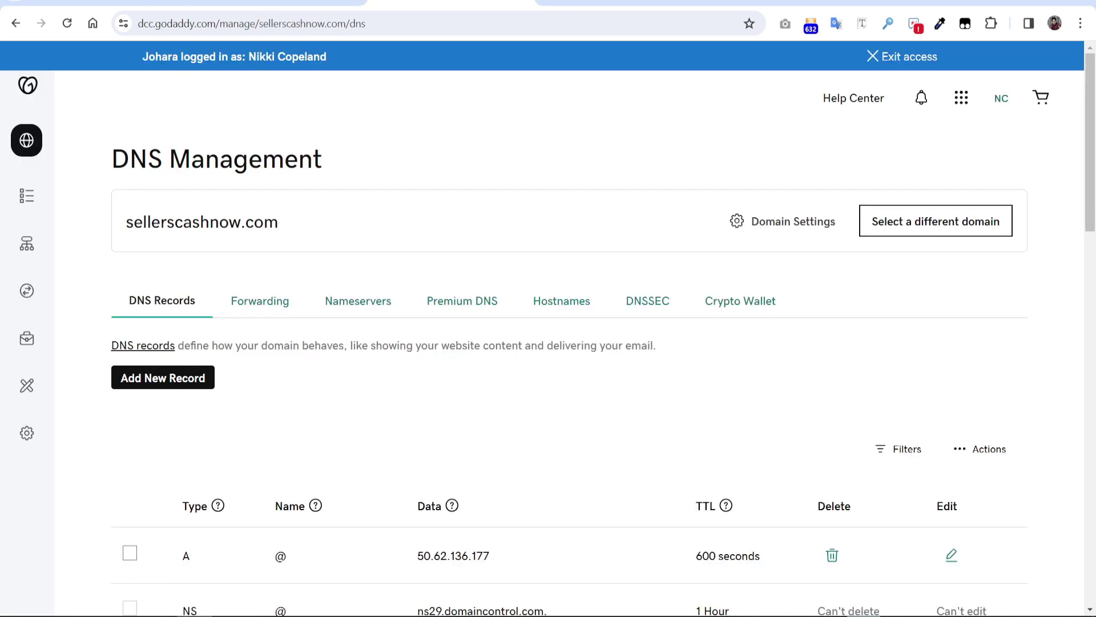
pyautogui.click(156, 380)
pyautogui.scroll(-1, 173, 383)
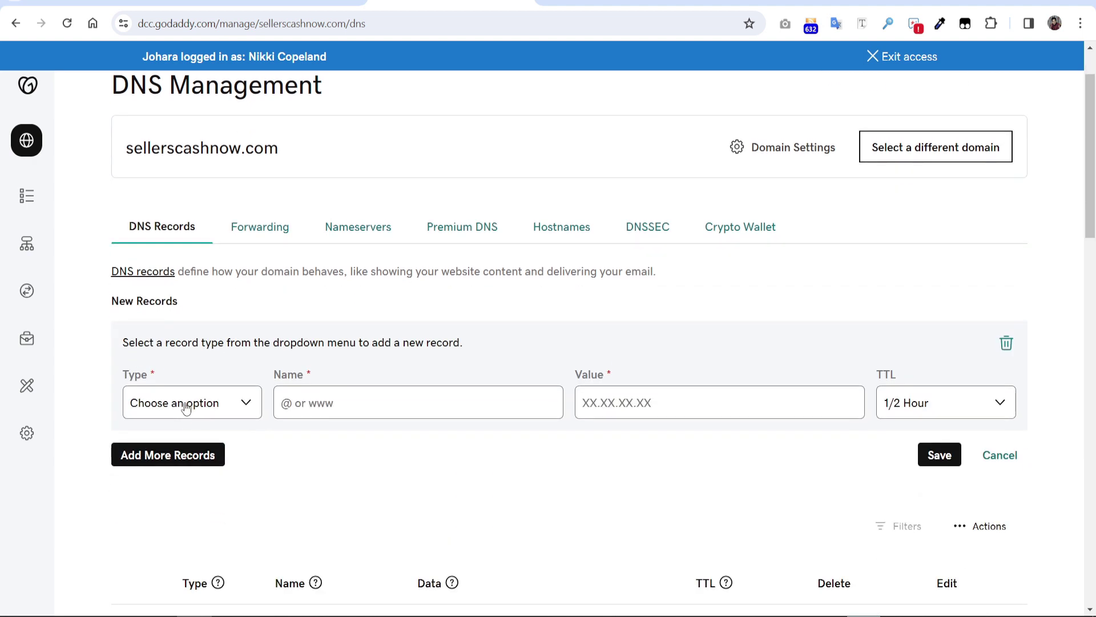
pyautogui.click(210, 403)
pyautogui.click(174, 476)
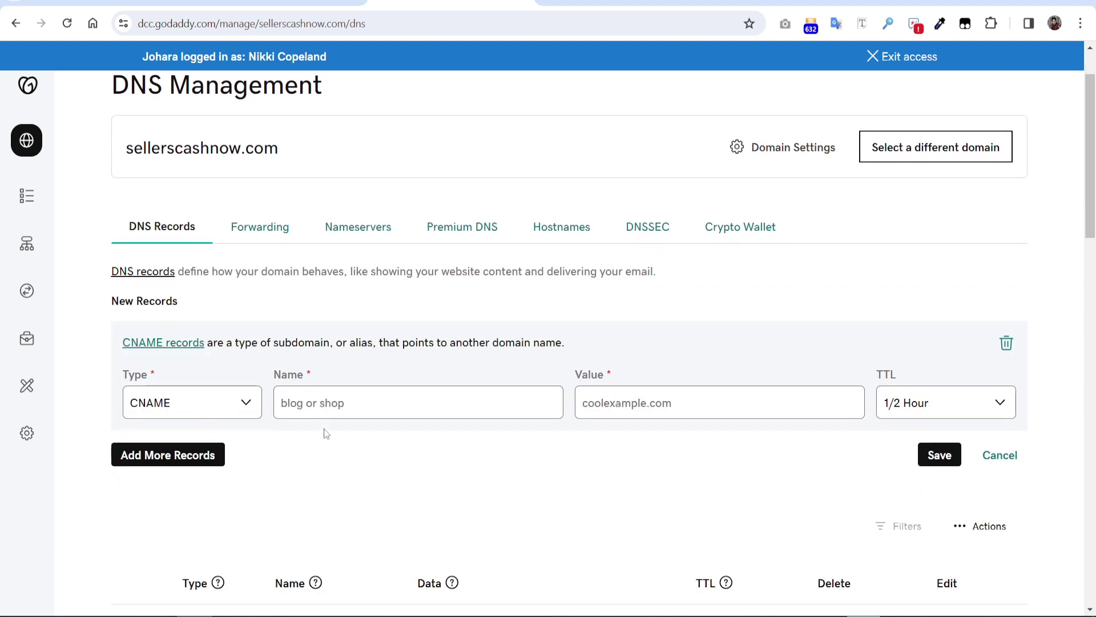
pyautogui.click(332, 402)
pyautogui.hotkey('ctrl', 'v')
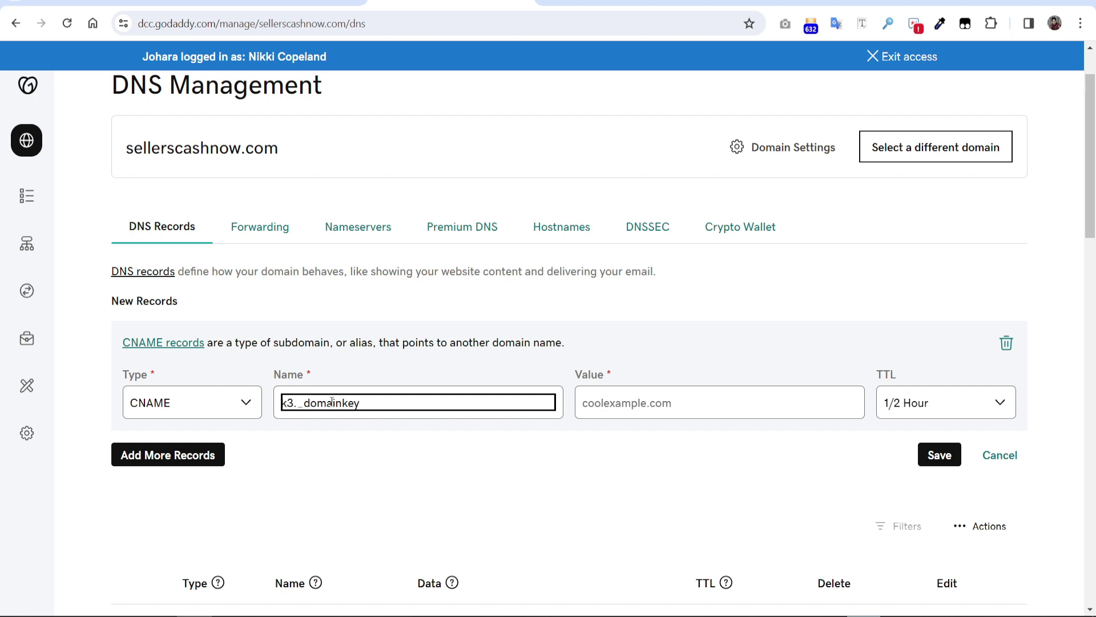
# Step: Copy dkim3.mcsv.net from Mailchimp into the record's value and save it
pyautogui.click(280, 2)
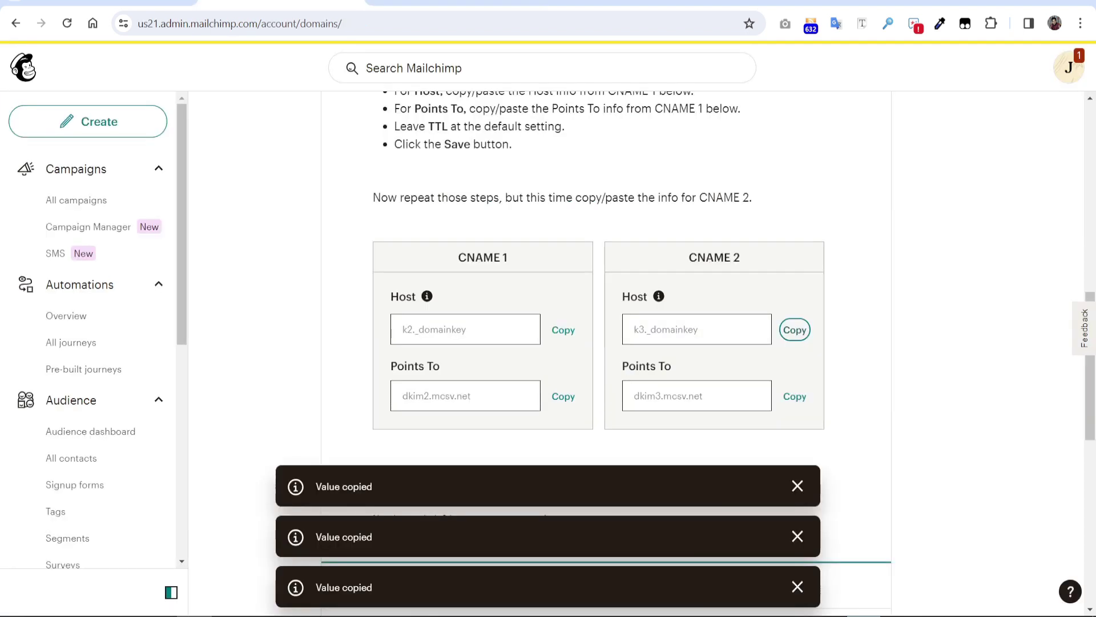
pyautogui.click(794, 396)
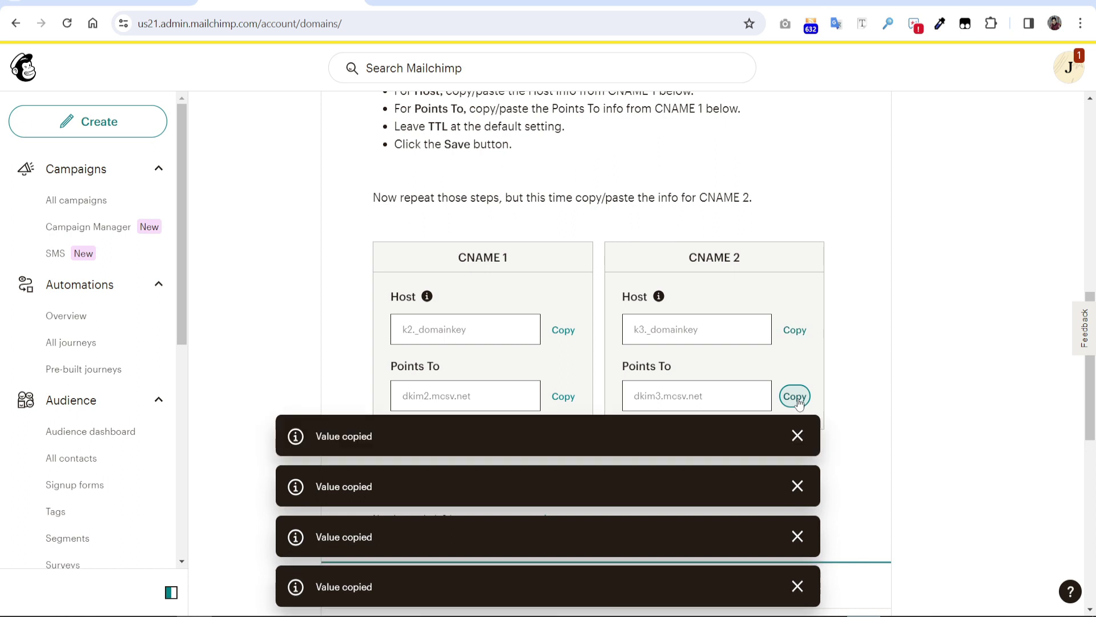
pyautogui.click(451, 3)
pyautogui.click(643, 397)
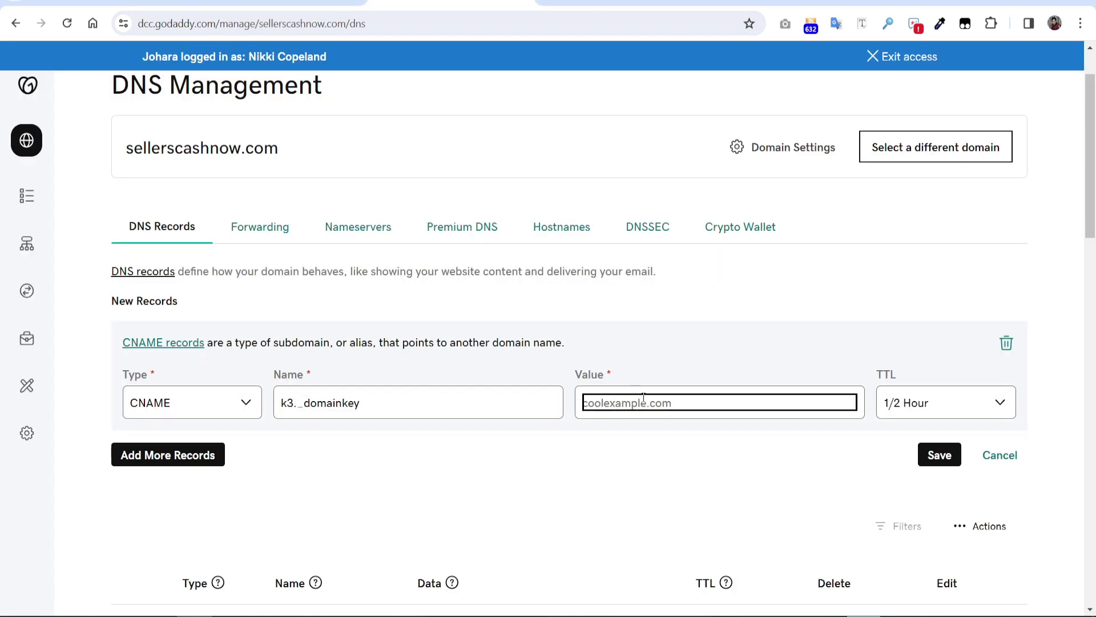
pyautogui.hotkey('ctrl', 'v')
pyautogui.click(941, 454)
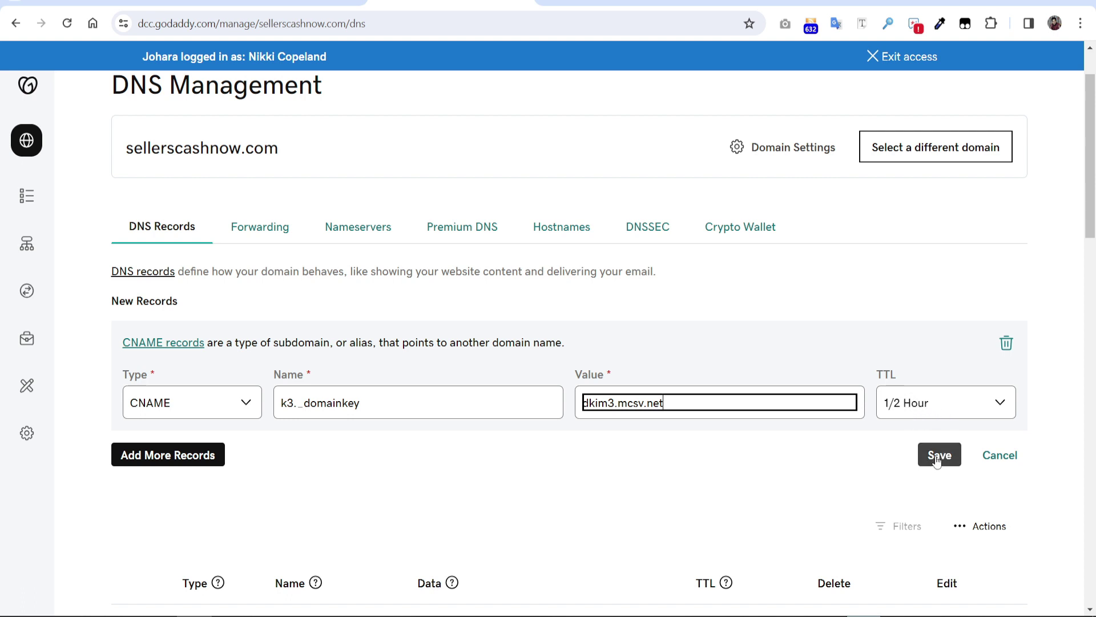
pyautogui.click(937, 460)
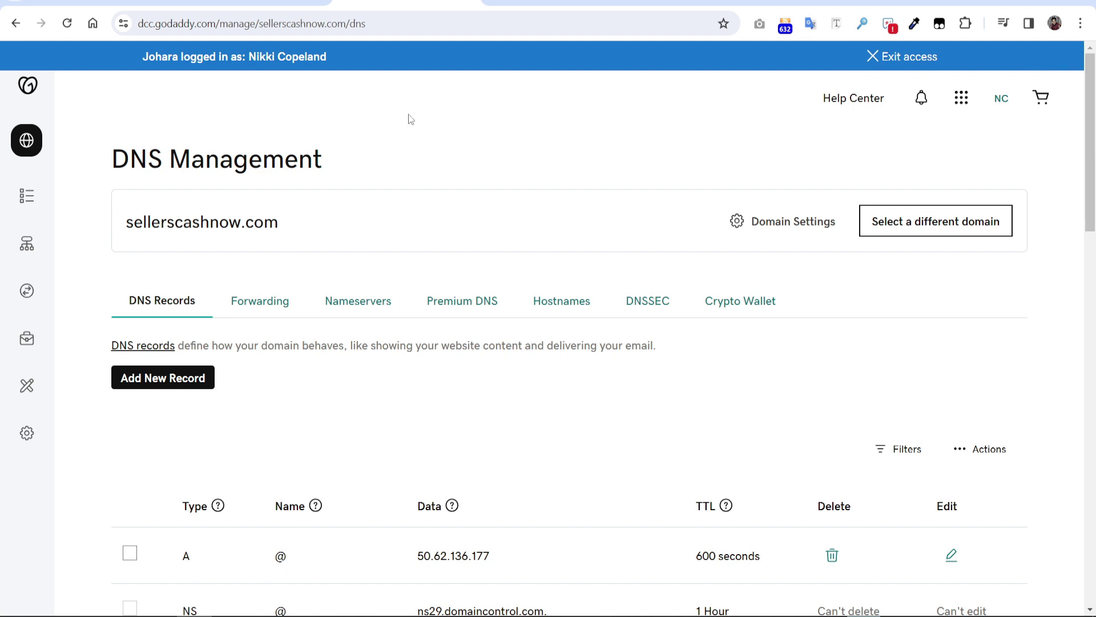
# Step: Back in Mailchimp, dismiss the four value-copied notices
pyautogui.click(254, 2)
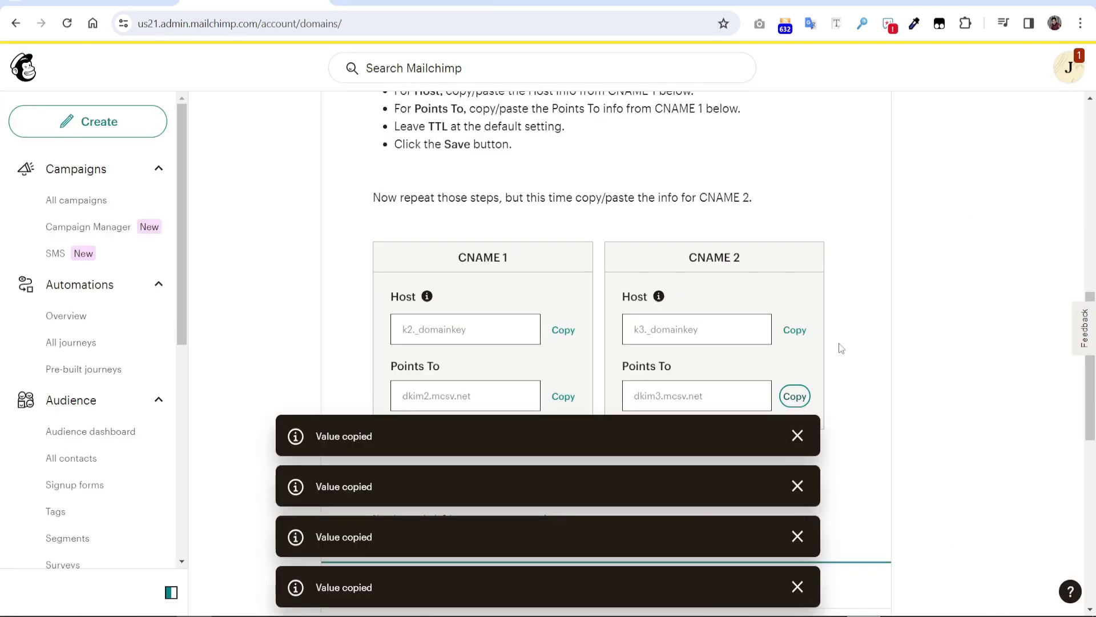
pyautogui.scroll(-4, 927, 386)
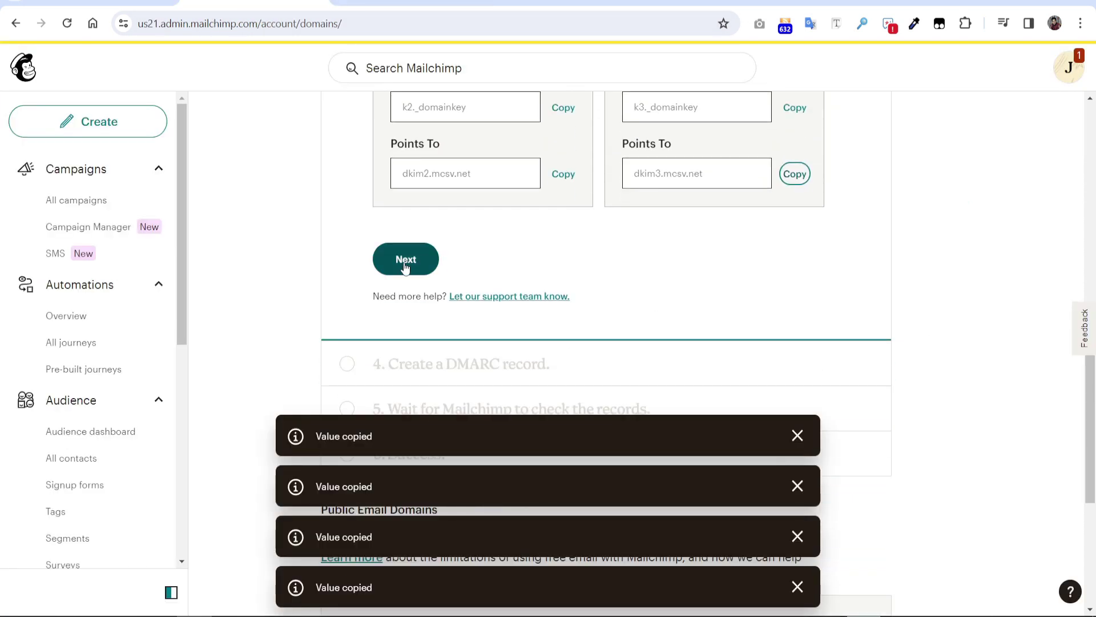
pyautogui.click(797, 435)
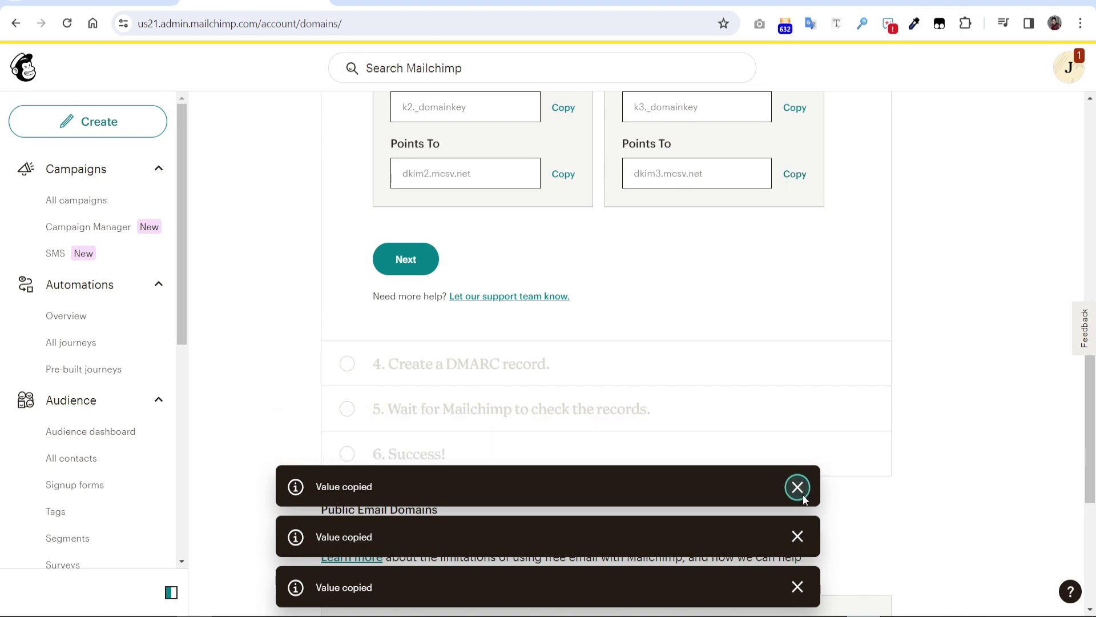
pyautogui.click(798, 486)
pyautogui.click(798, 537)
pyautogui.click(797, 586)
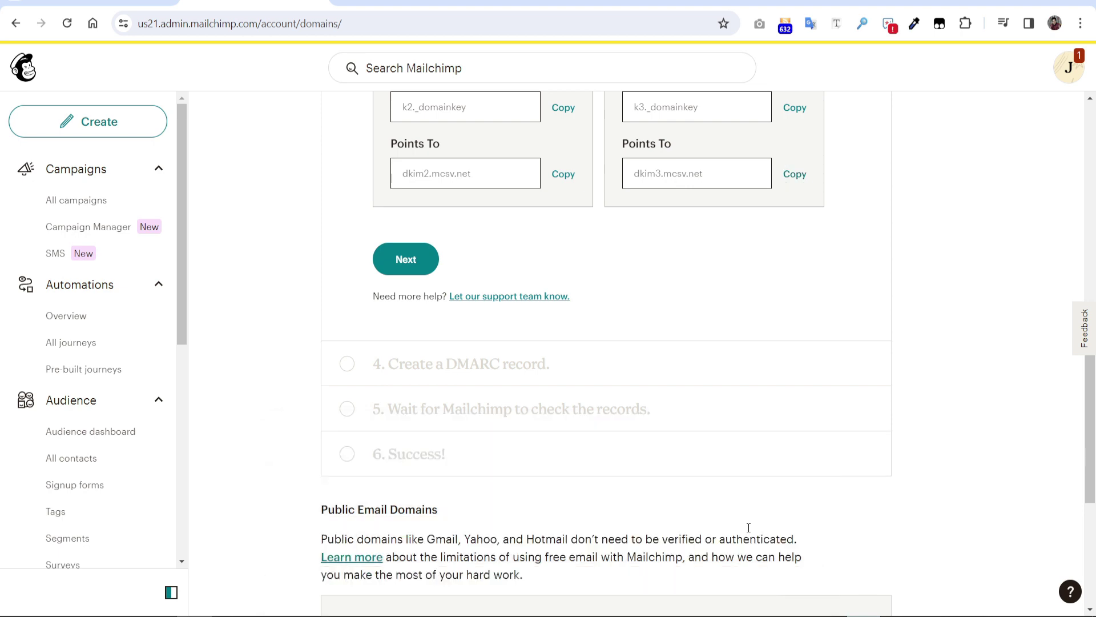
# Step: Advance to the DMARC step, copy the _dmarc host, and return to GoDaddy's DNS records
pyautogui.click(406, 259)
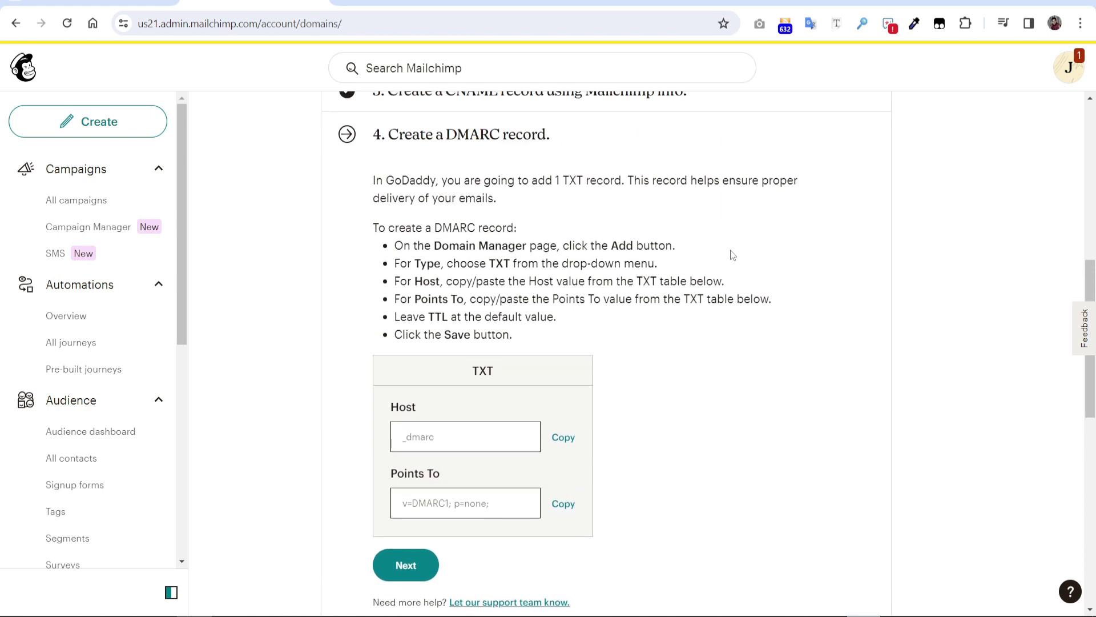
pyautogui.scroll(-1, 733, 254)
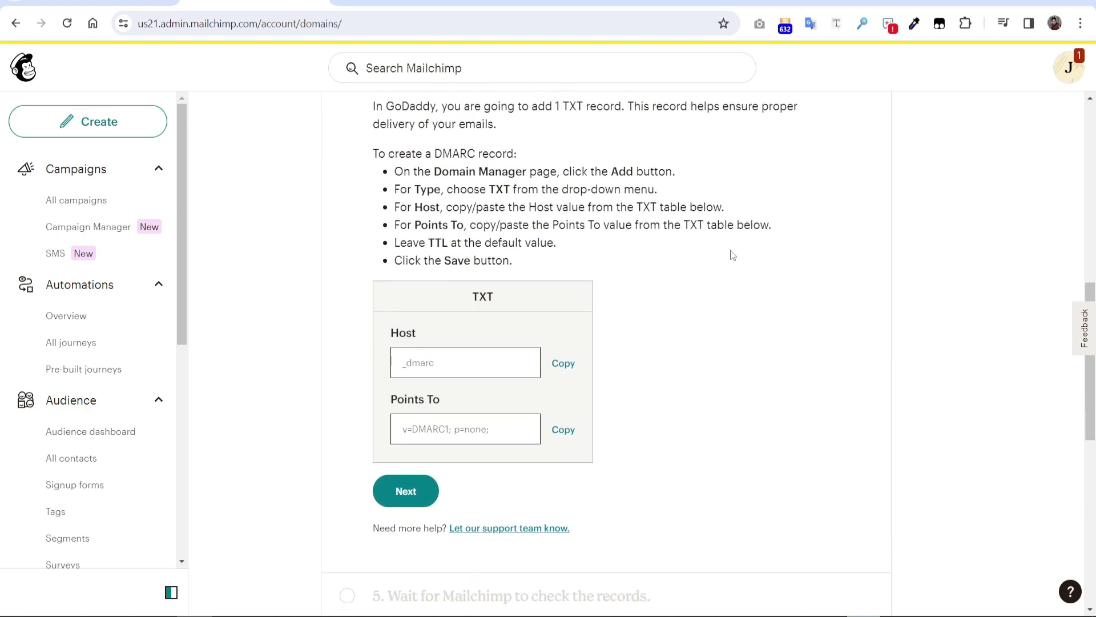
pyautogui.click(569, 369)
pyautogui.click(407, 4)
pyautogui.scroll(-1, 394, 207)
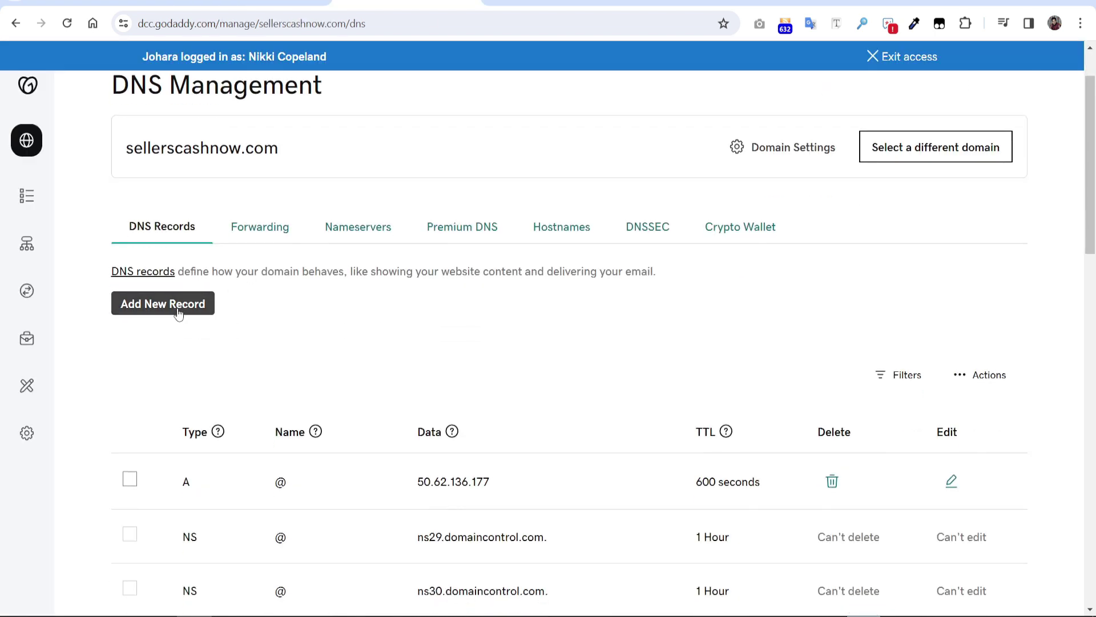
# Step: Add a new TXT record in GoDaddy named _dmarc
pyautogui.click(177, 314)
pyautogui.scroll(-1, 200, 320)
pyautogui.click(218, 341)
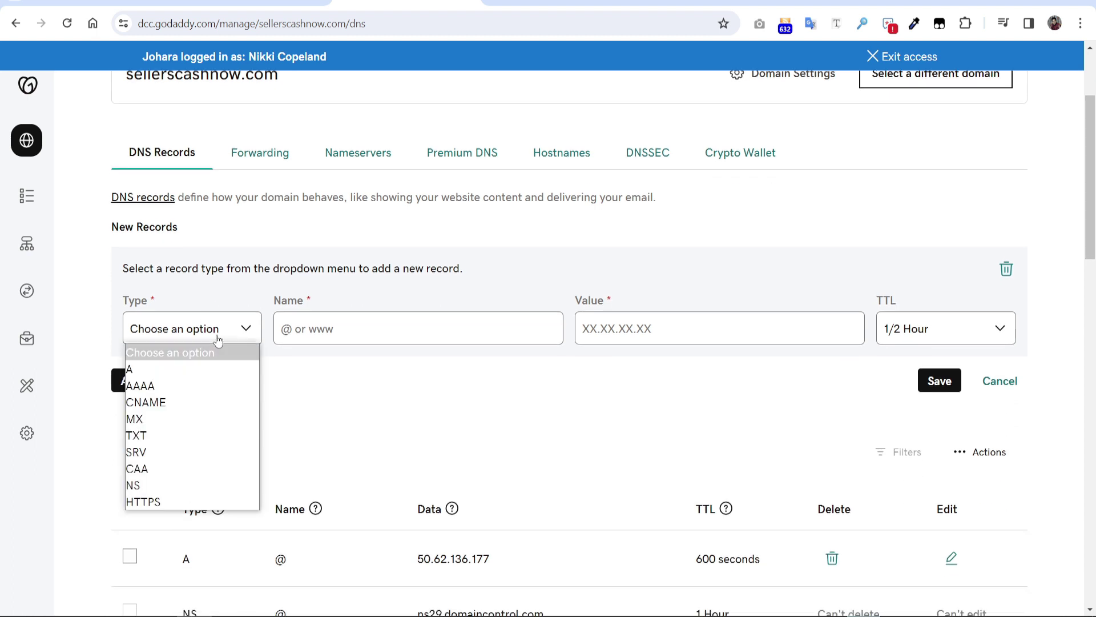
pyautogui.click(177, 436)
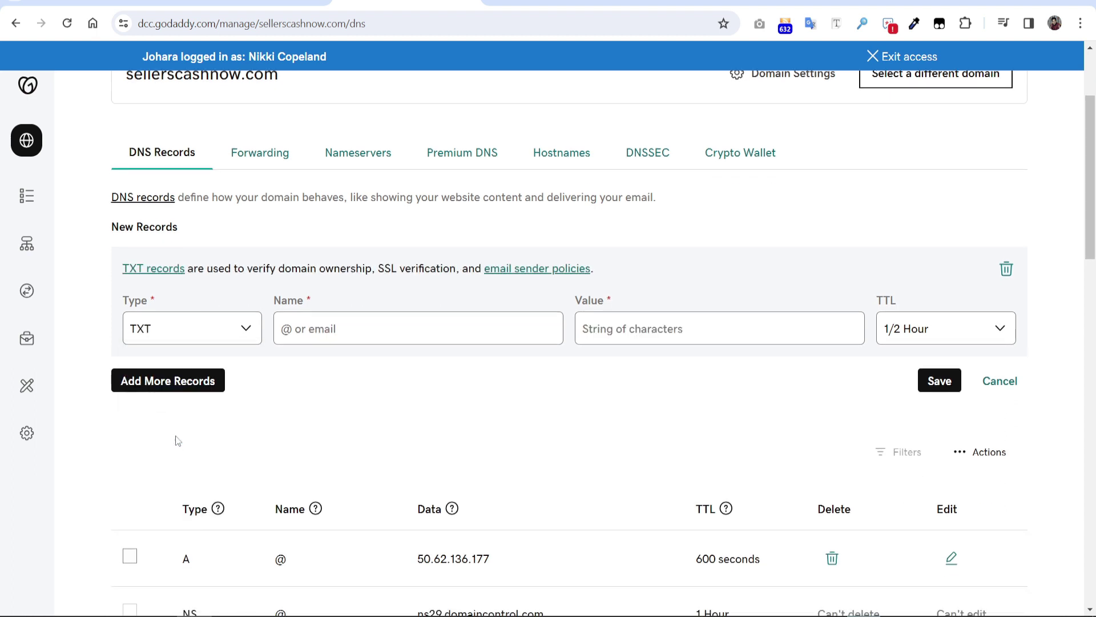
pyautogui.click(354, 328)
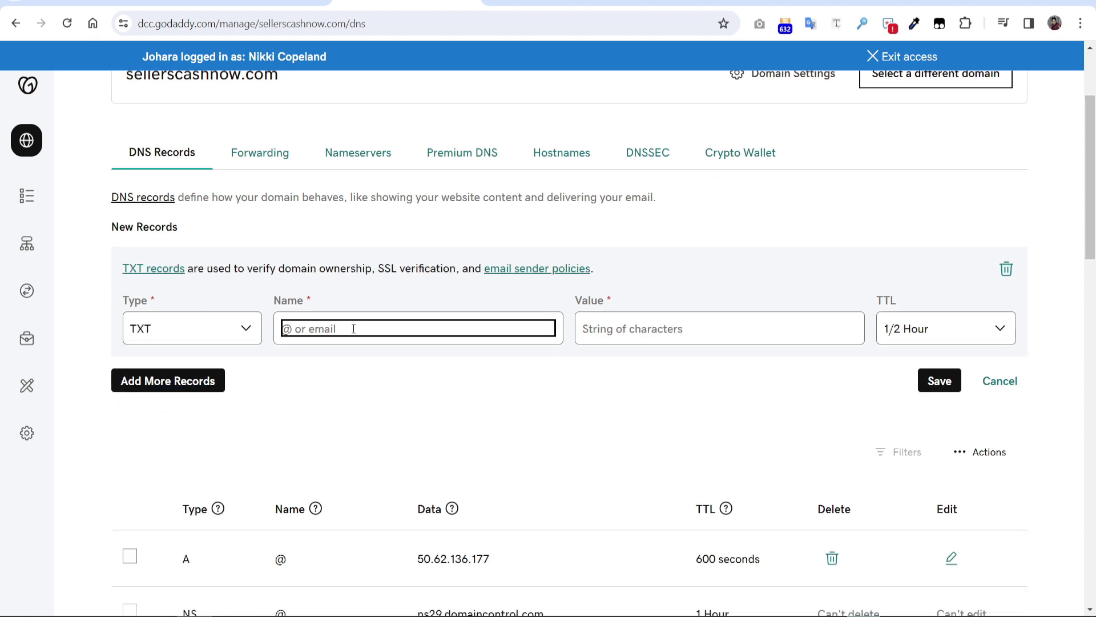
pyautogui.hotkey('ctrl', 'v')
# Step: Copy v=DMARC1; p=none; from Mailchimp into the record's value and save it
pyautogui.click(254, 3)
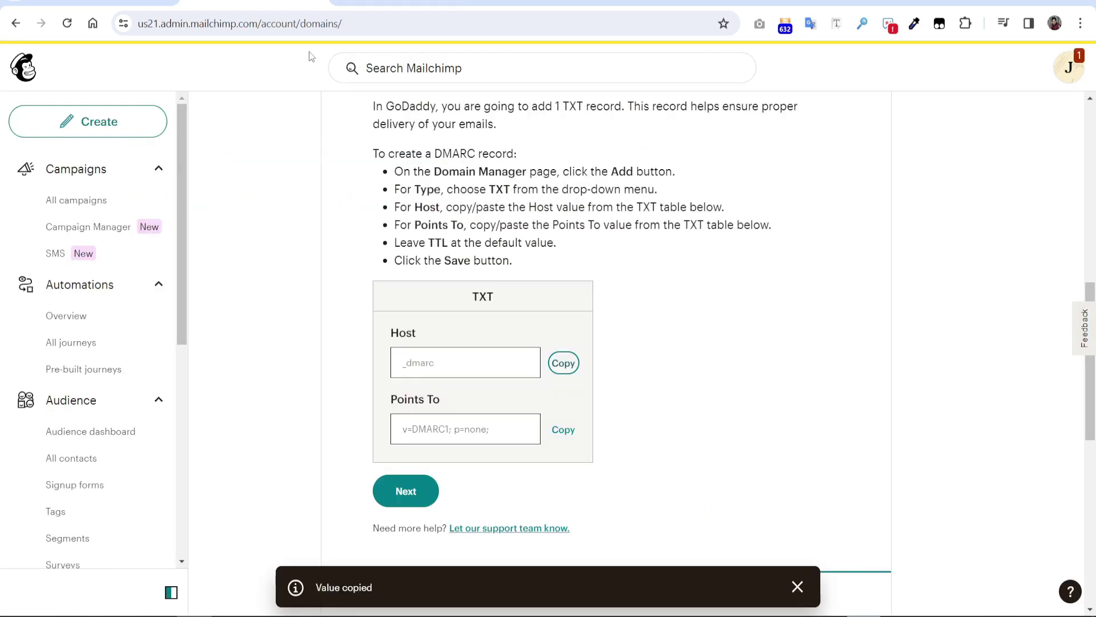
pyautogui.click(564, 432)
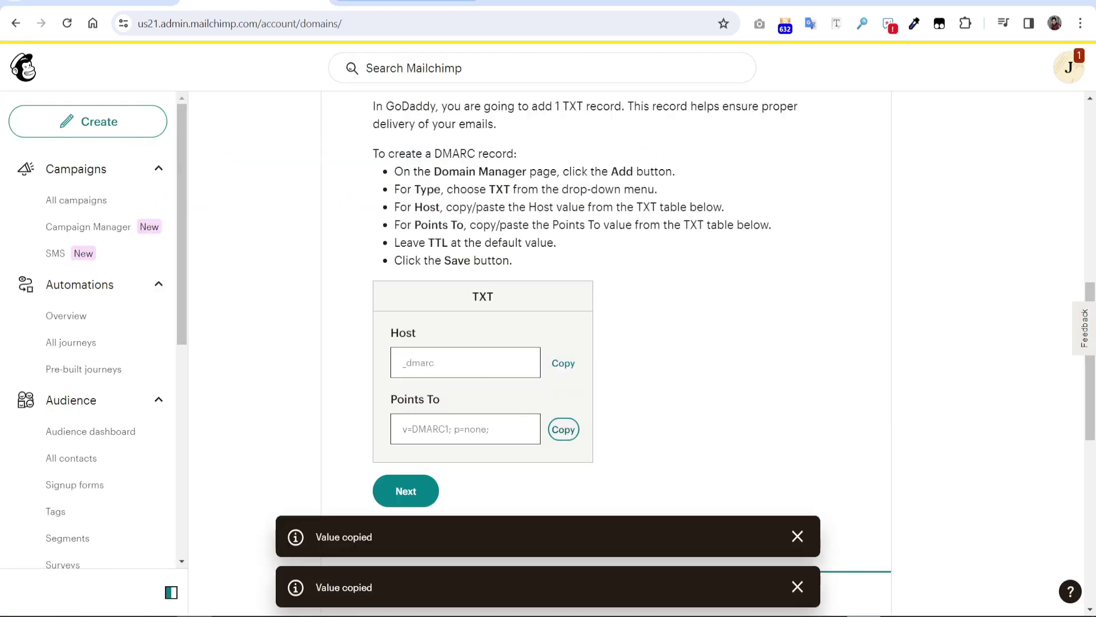
pyautogui.click(405, 3)
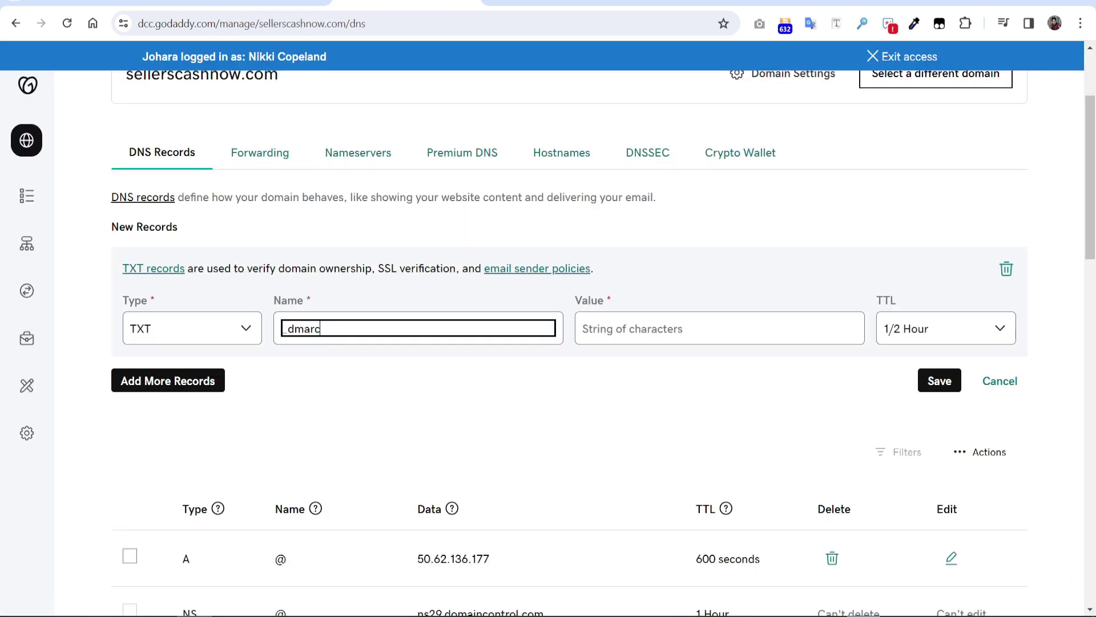
pyautogui.click(646, 334)
pyautogui.hotkey('ctrl', 'v')
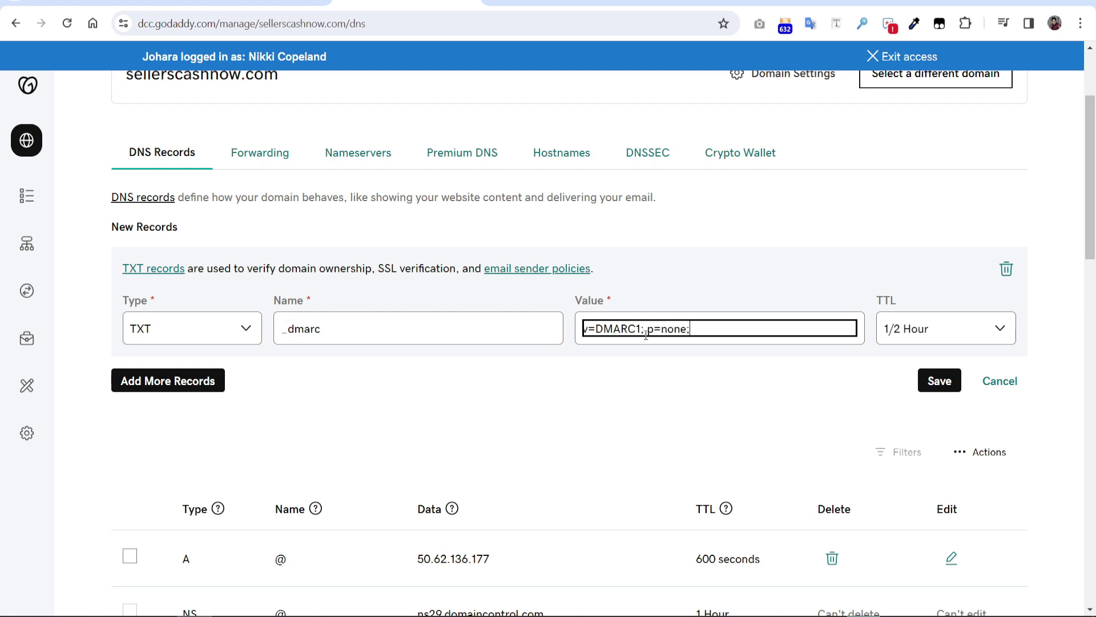
pyautogui.click(940, 383)
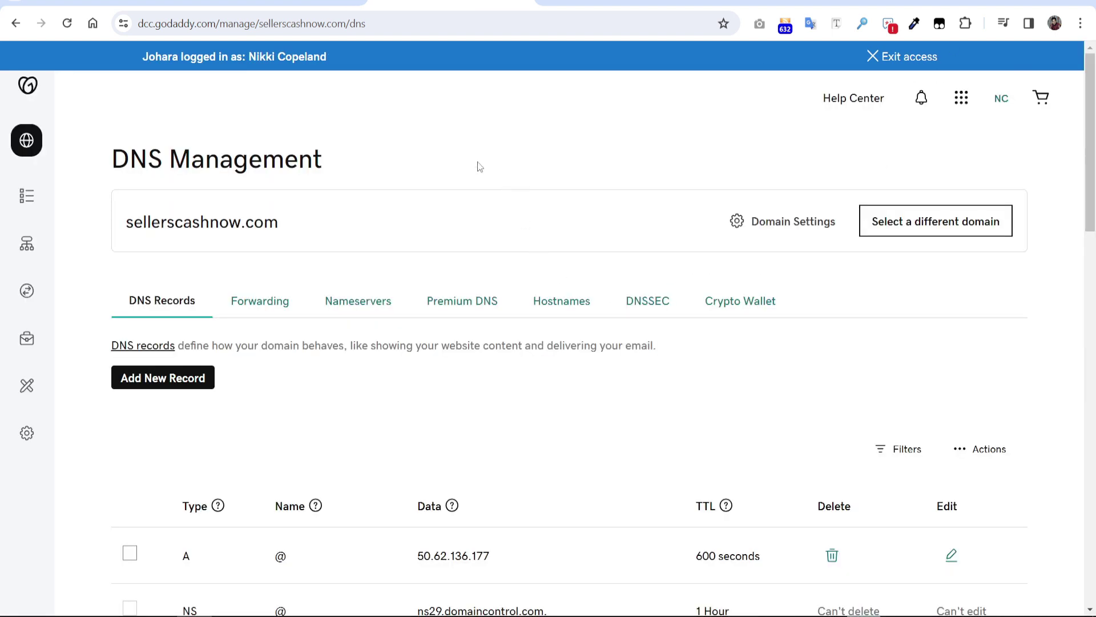
# Step: Dismiss the notices, finish the DMARC step, and run Check Status until sellerscashnow.com shows Authenticated
pyautogui.click(279, 7)
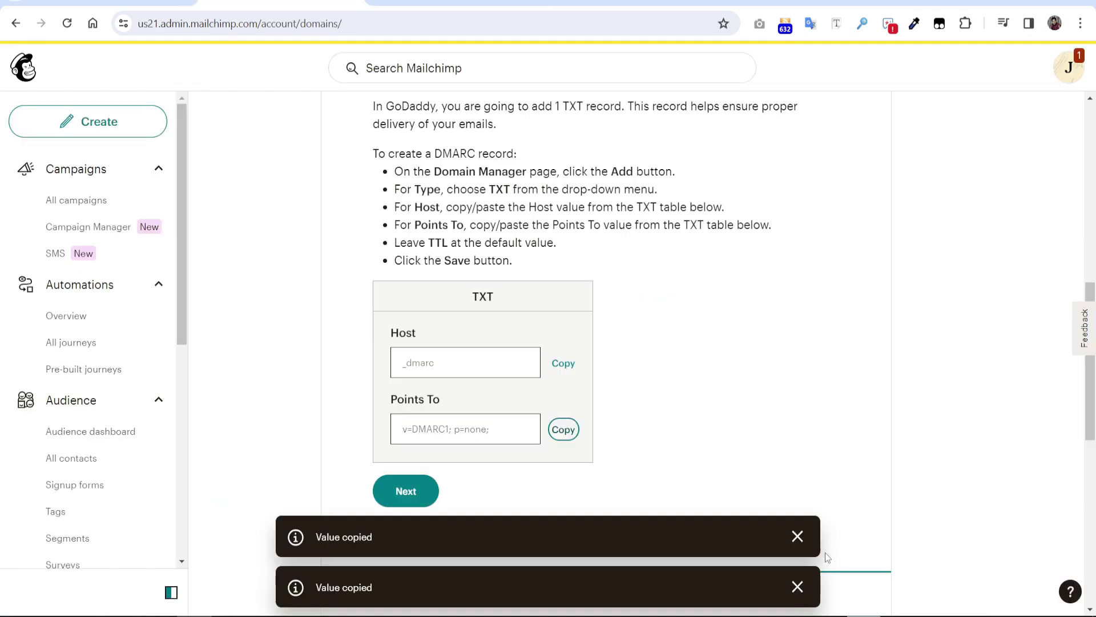
pyautogui.click(797, 535)
pyautogui.click(797, 586)
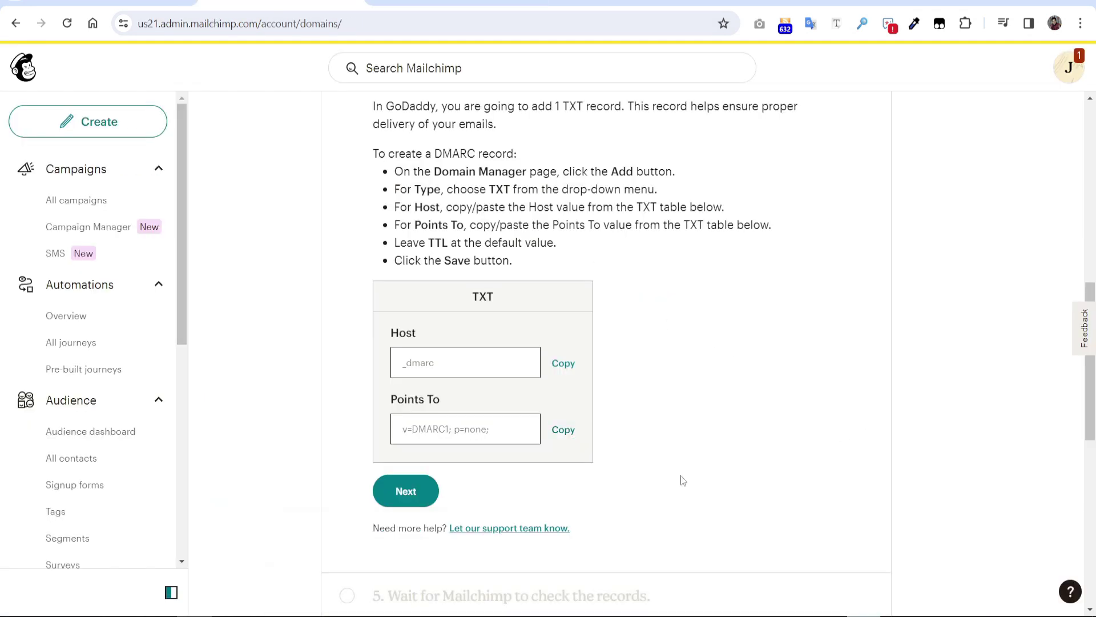
pyautogui.click(409, 494)
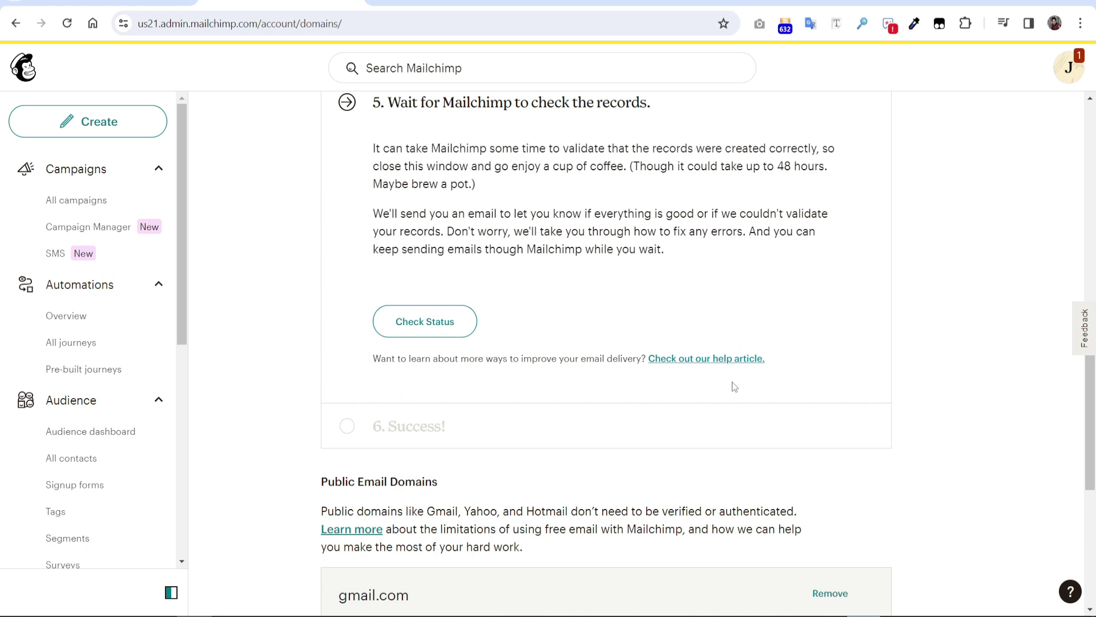
pyautogui.scroll(3, 685, 343)
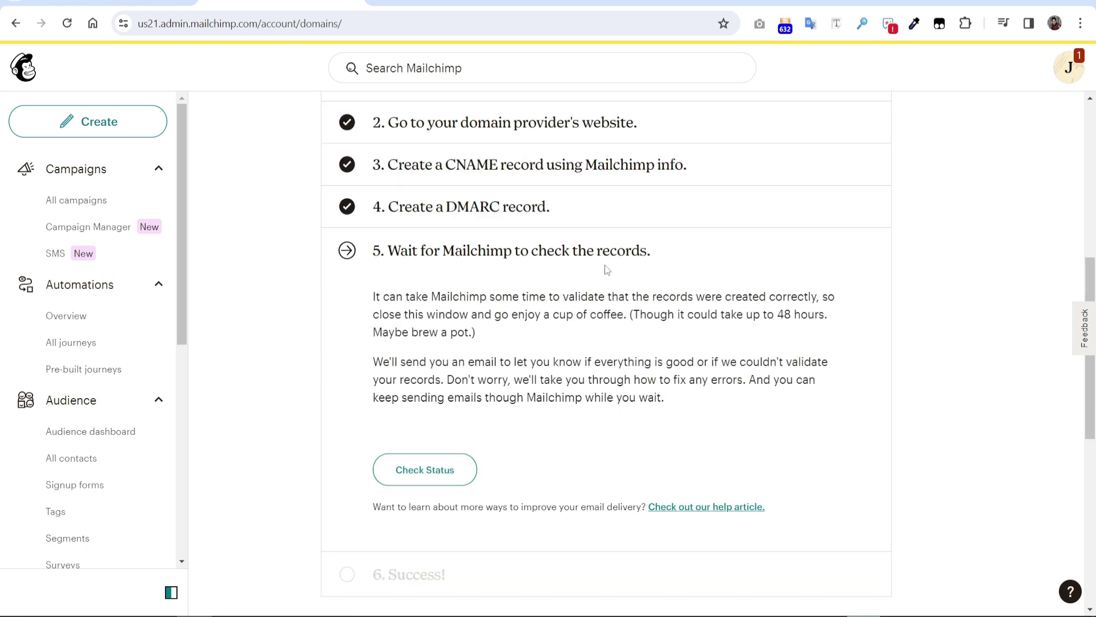
pyautogui.click(434, 477)
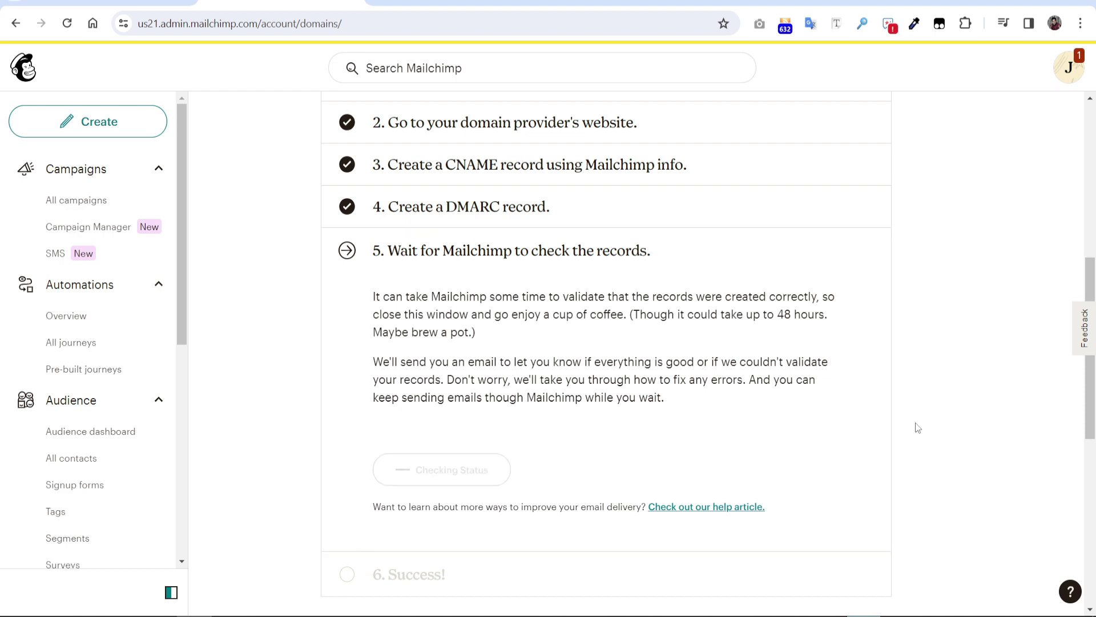
pyautogui.scroll(5, 916, 428)
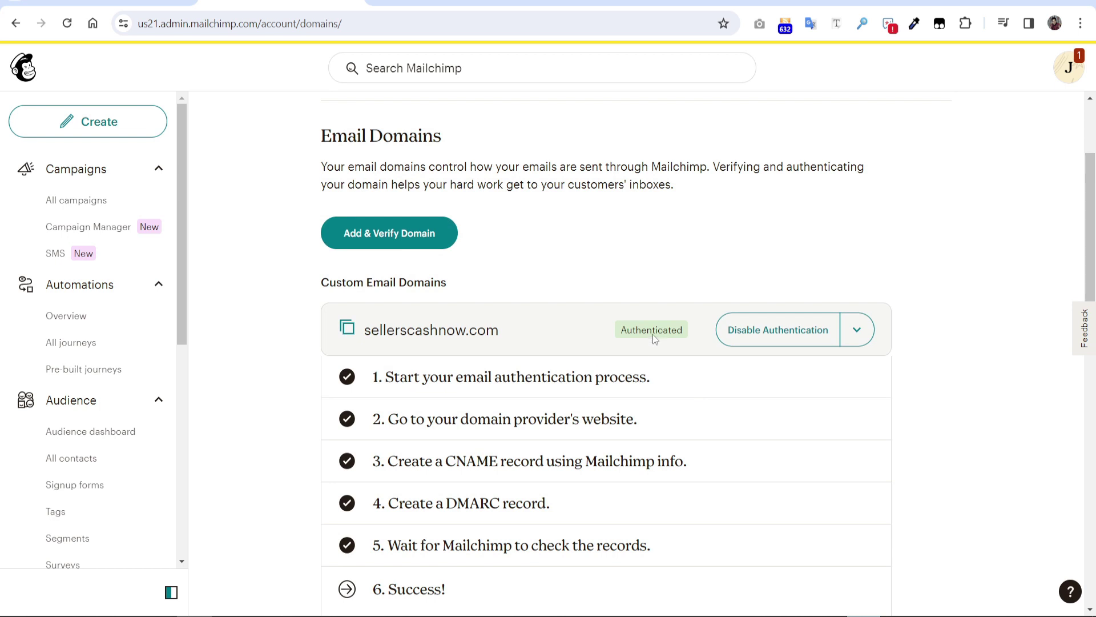
# Step: Read the 'Your email domain is now authenticated!' email in Gmail, then return to Mailchimp's Email Domains
pyautogui.click(279, 2)
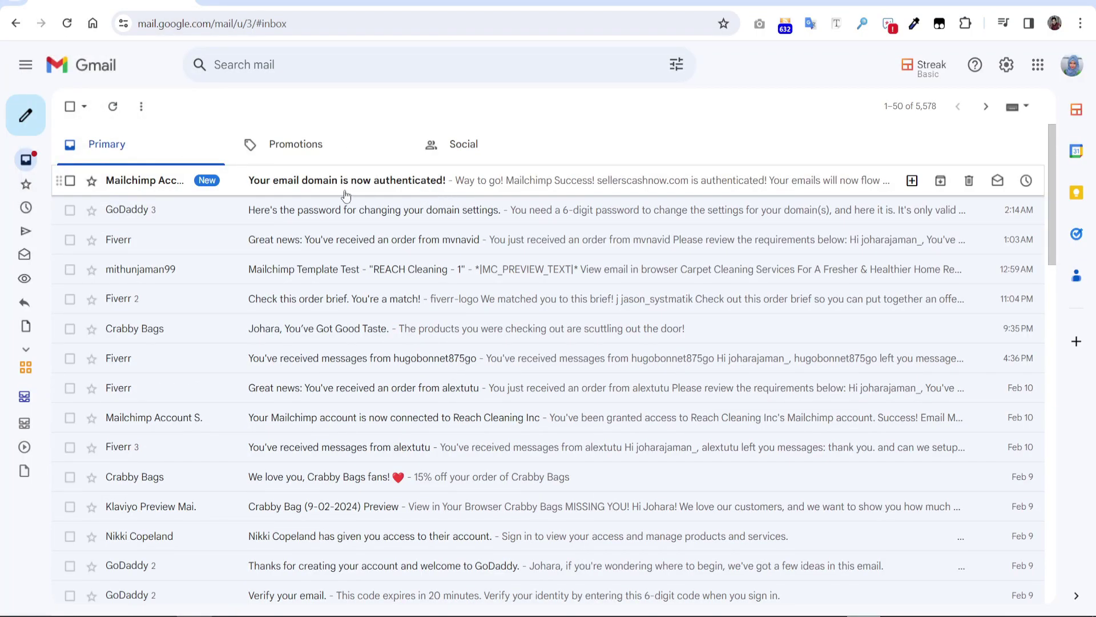
pyautogui.click(431, 184)
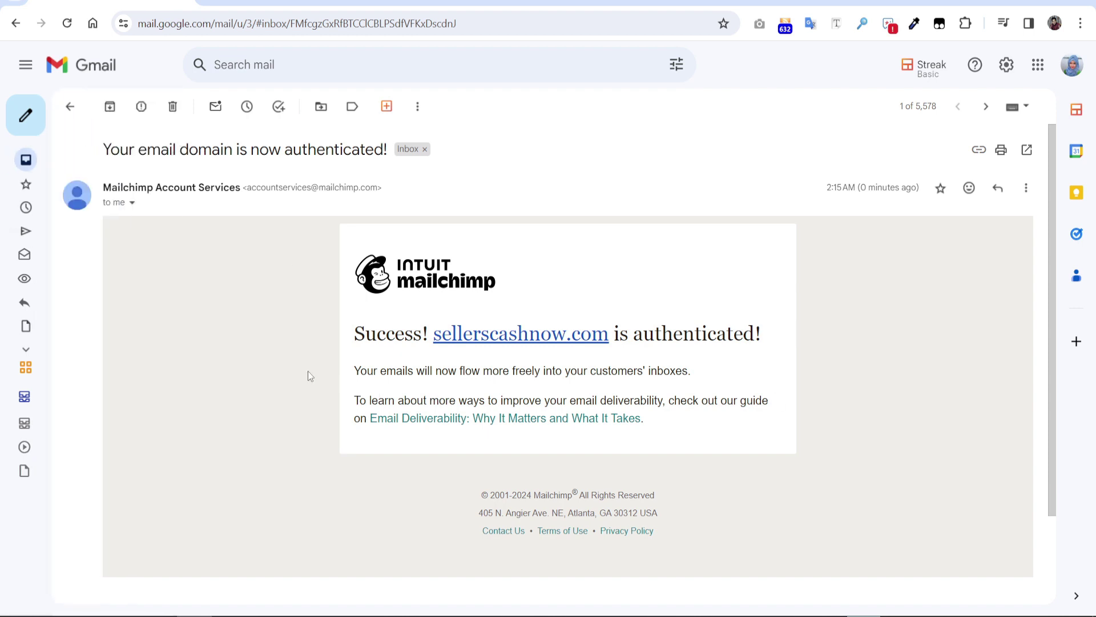
pyautogui.moveTo(35, 165)
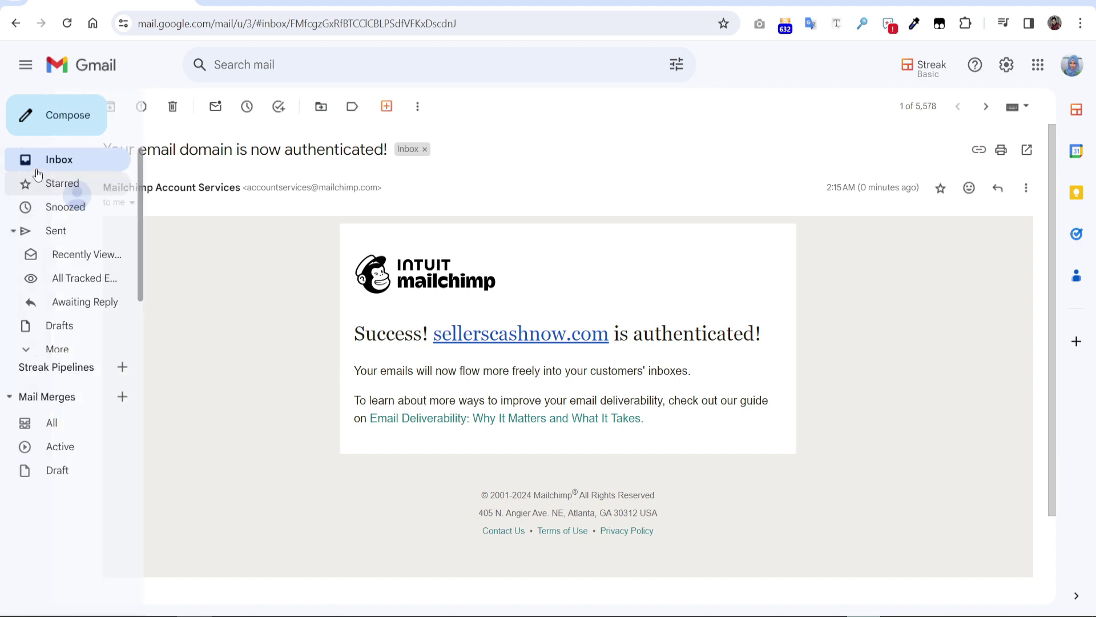
pyautogui.hotkey('ctrl', 'Tab')
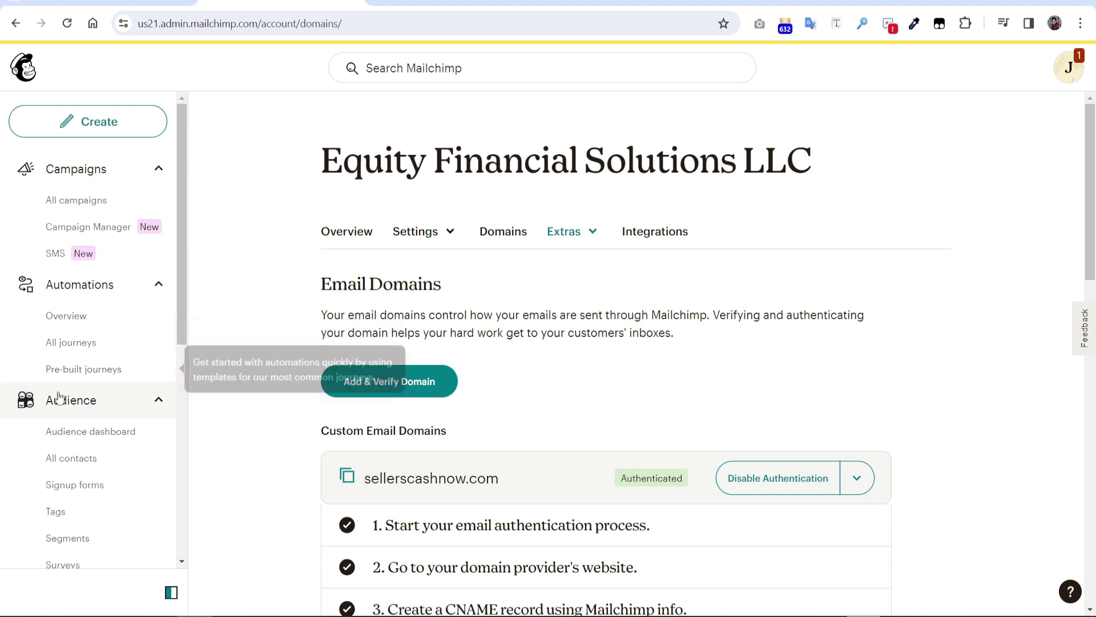
# Step: From All contacts, open the audience's Audience name and defaults settings page
pyautogui.click(85, 464)
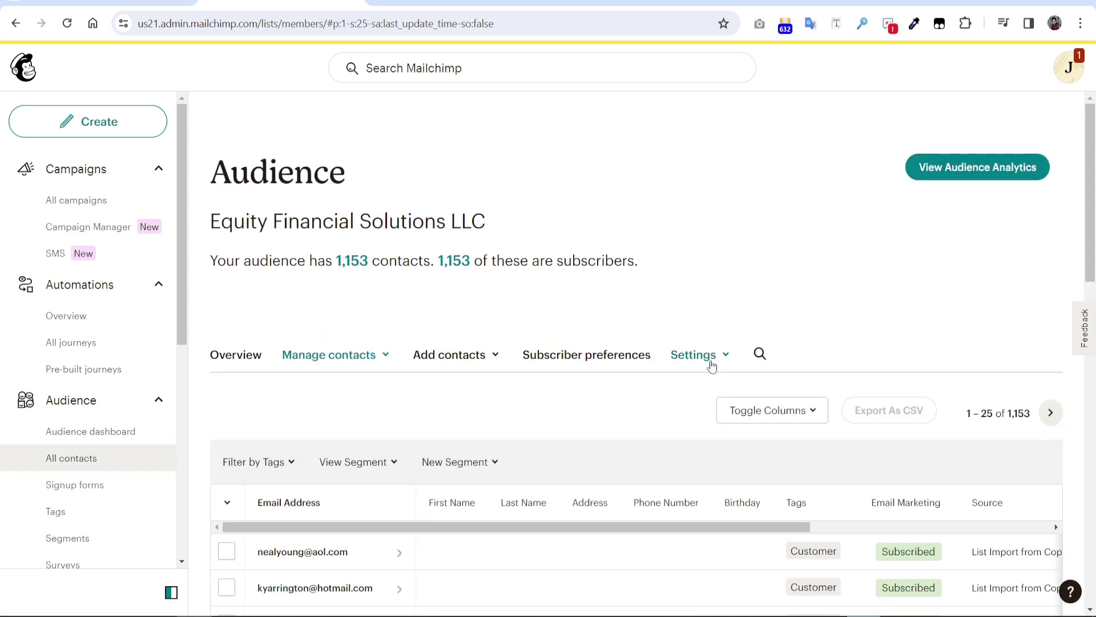
pyautogui.click(715, 362)
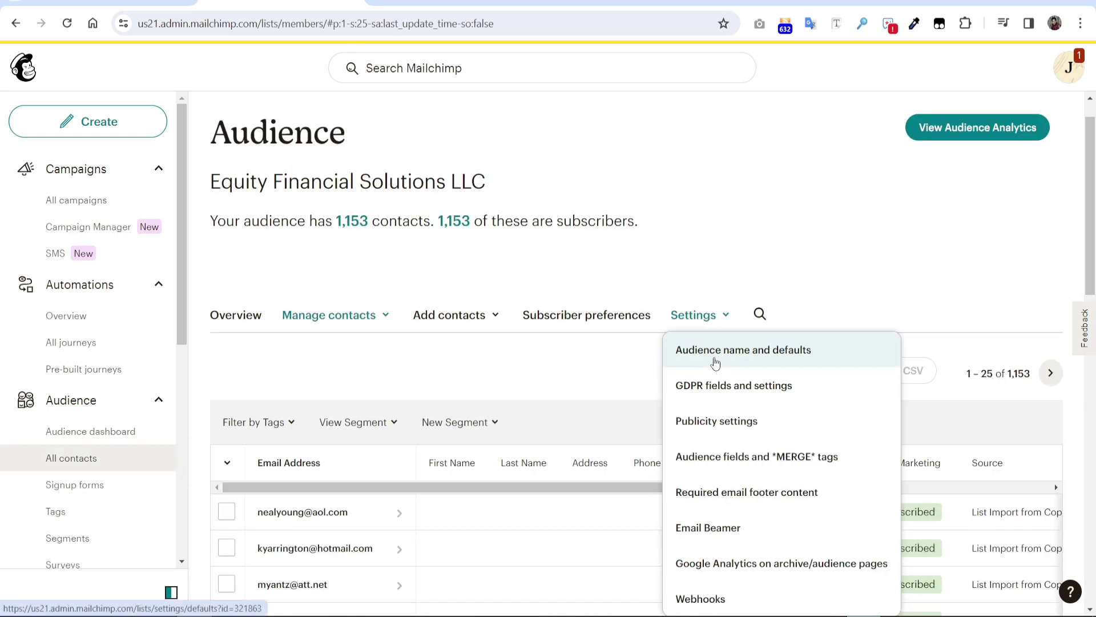
pyautogui.click(719, 354)
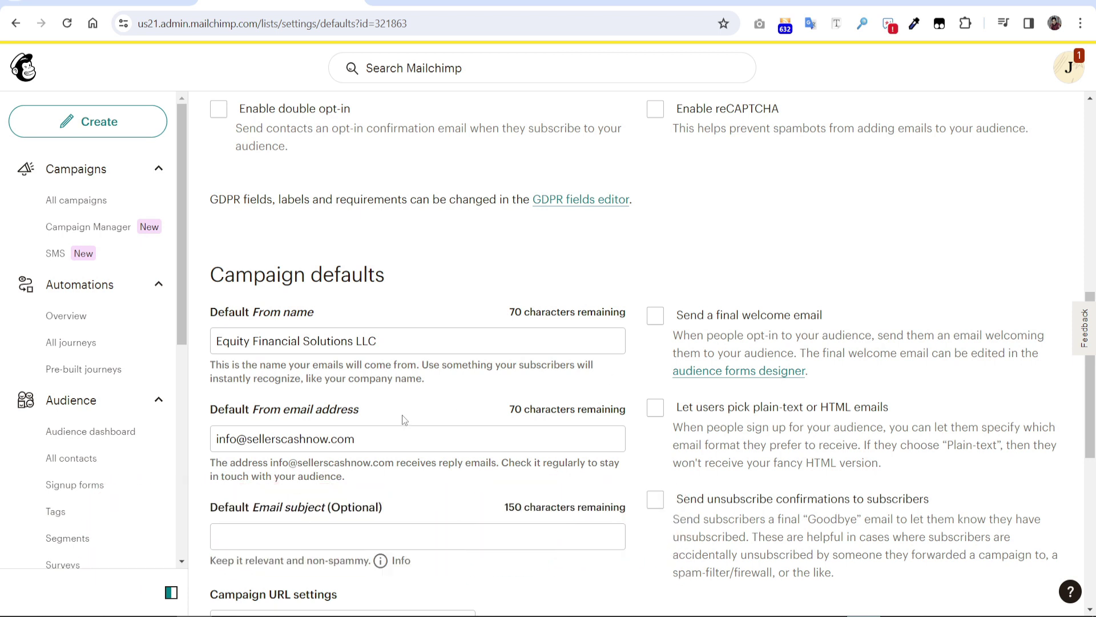
pyautogui.scroll(15, 637, 229)
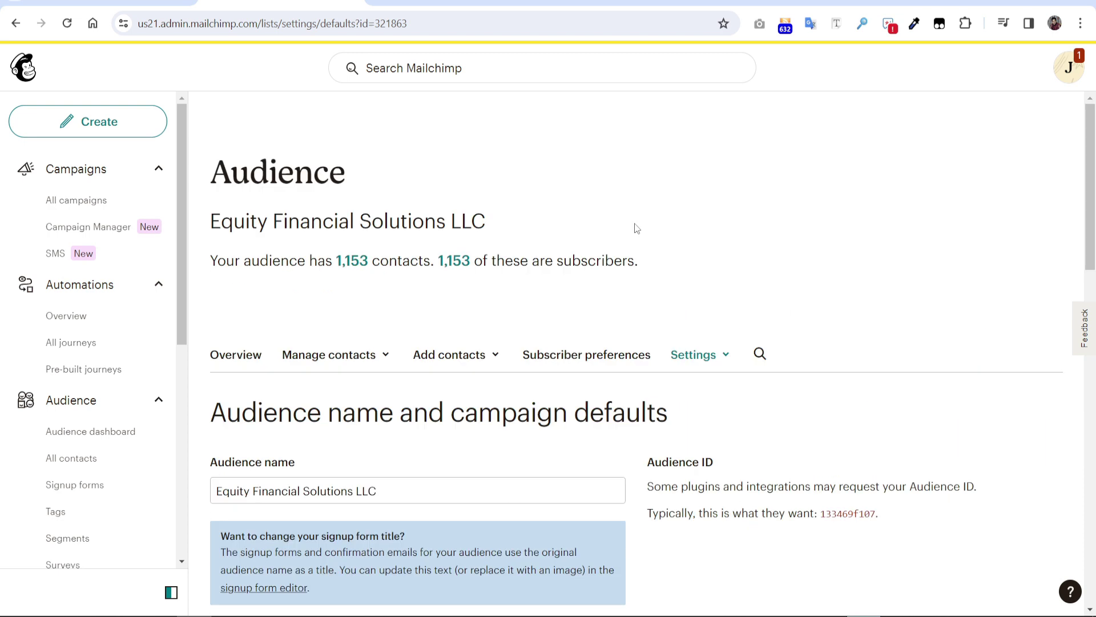